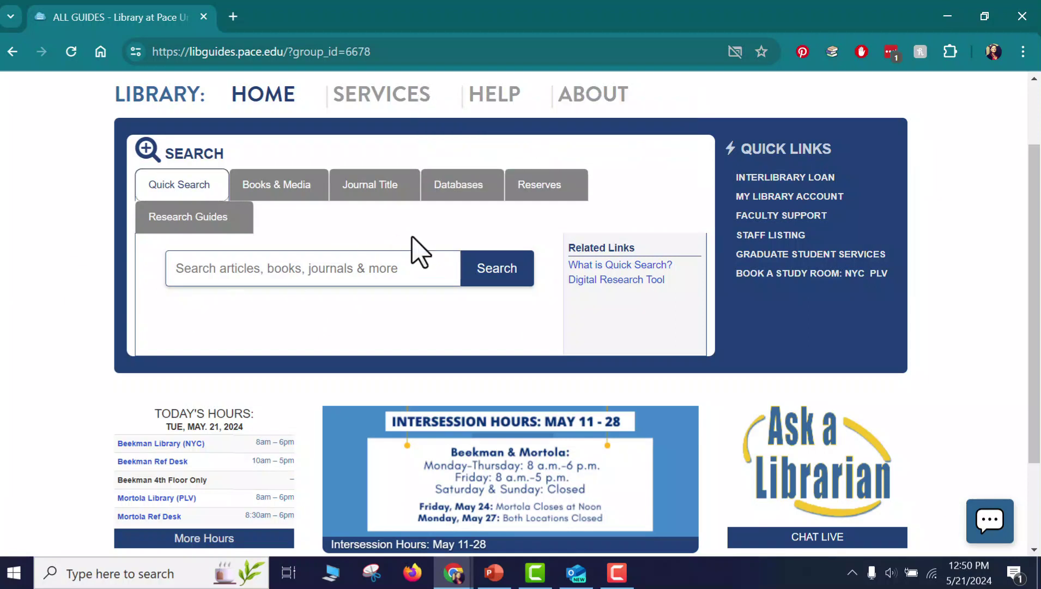
Open CINAHL Ultimate from the library's A-Z Databases list under the letter C.
{"action": "left_click", "coordinate": [468, 189]}
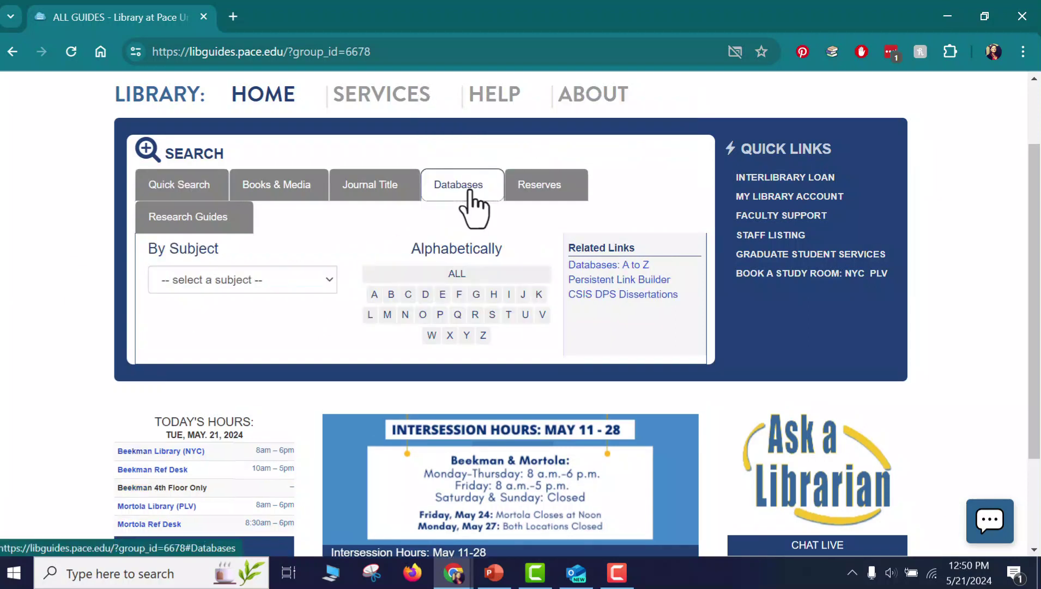
{"action": "left_click", "coordinate": [408, 294]}
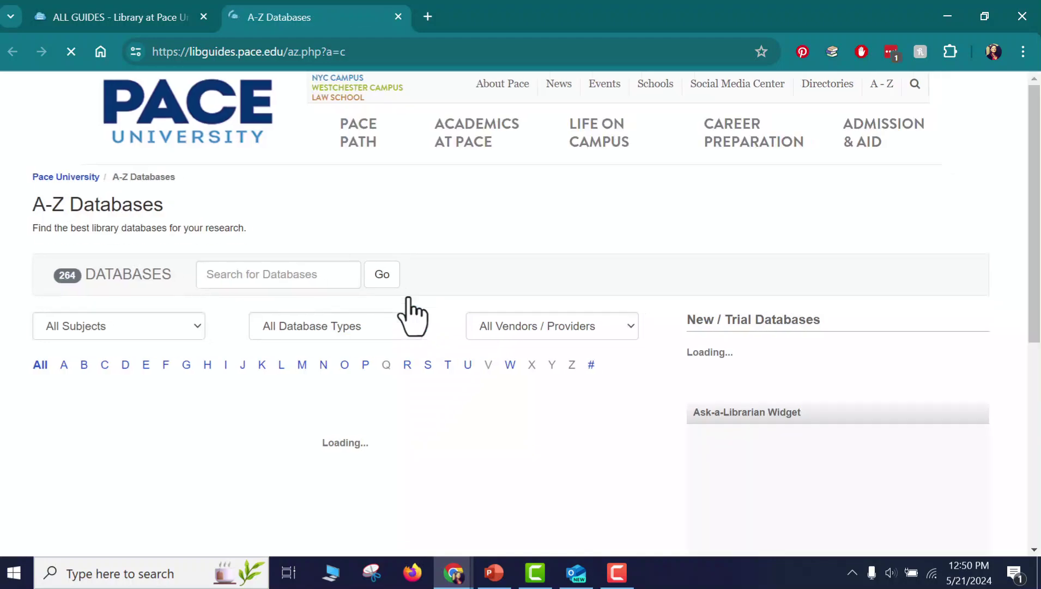
{"action": "scroll", "coordinate": [437, 482], "scroll_direction": "down", "scroll_amount": 2}
{"action": "scroll", "coordinate": [436, 482], "scroll_direction": "down", "scroll_amount": 6}
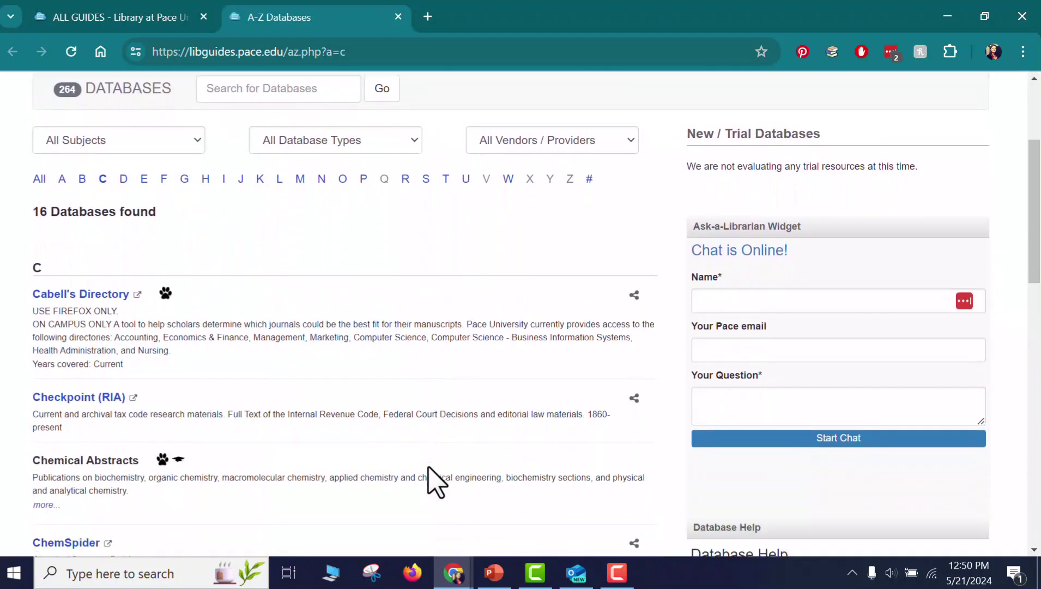
{"action": "scroll", "coordinate": [434, 481], "scroll_direction": "down", "scroll_amount": 2}
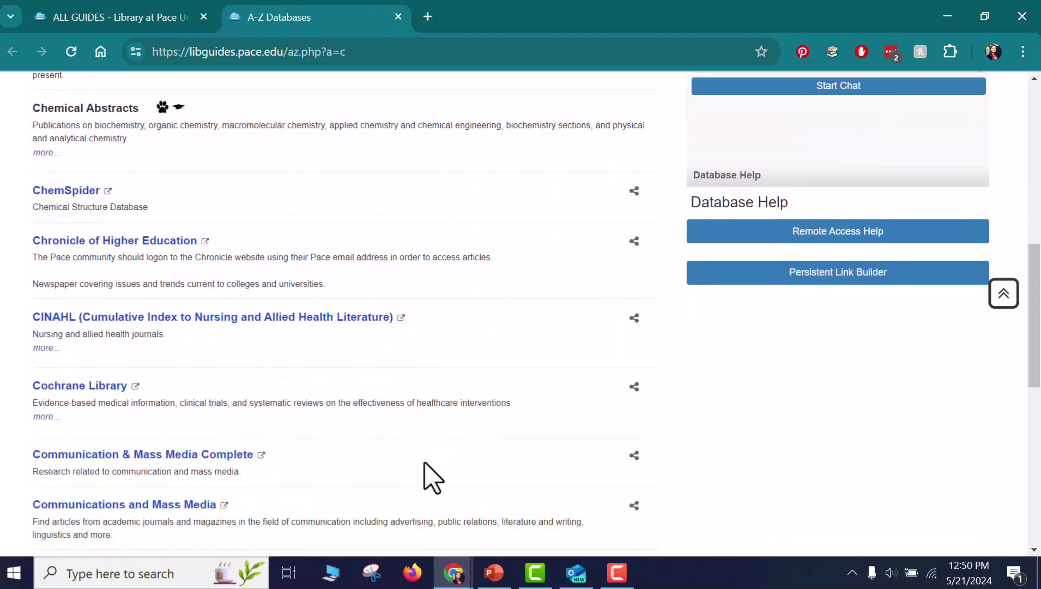
{"action": "left_click", "coordinate": [364, 322]}
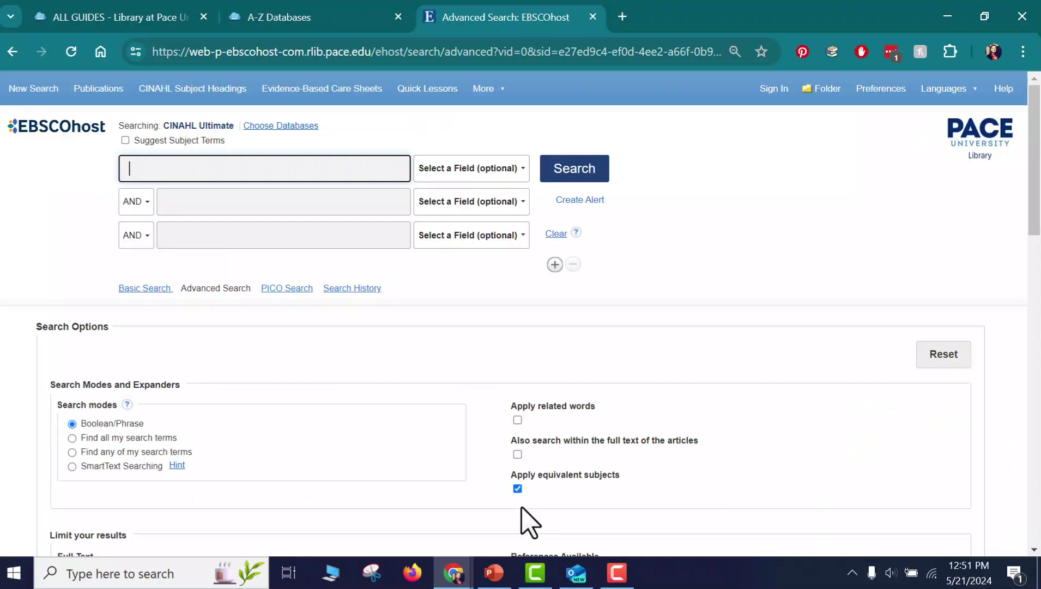
Search diabetes AND adolescents AND telehealth across three rows, returning 34 results.
{"action": "type", "text": "diabetes"}
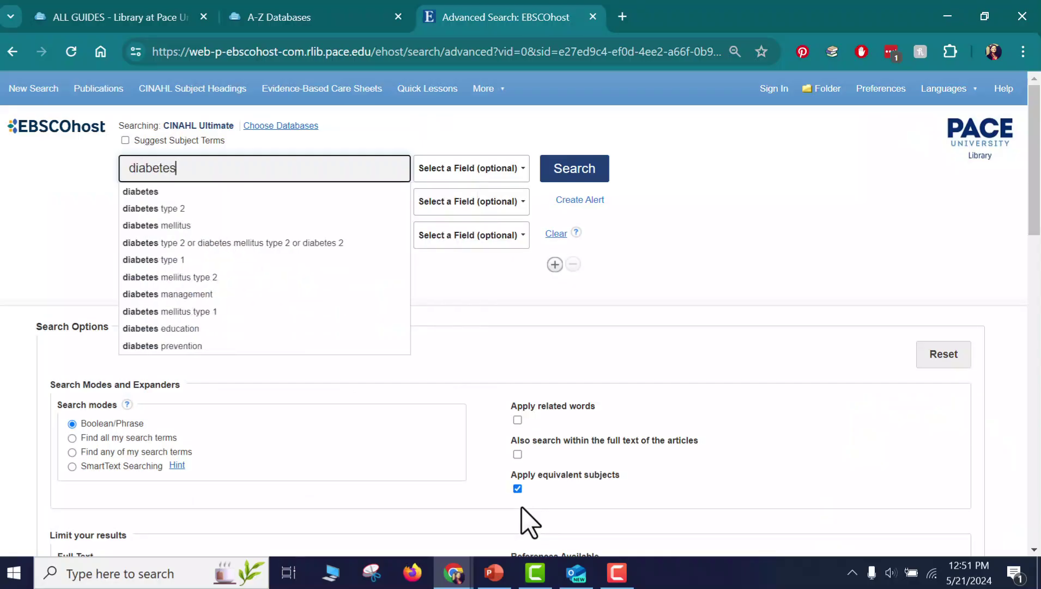
{"action": "key", "text": "Tab"}
{"action": "key", "text": "Tab"}
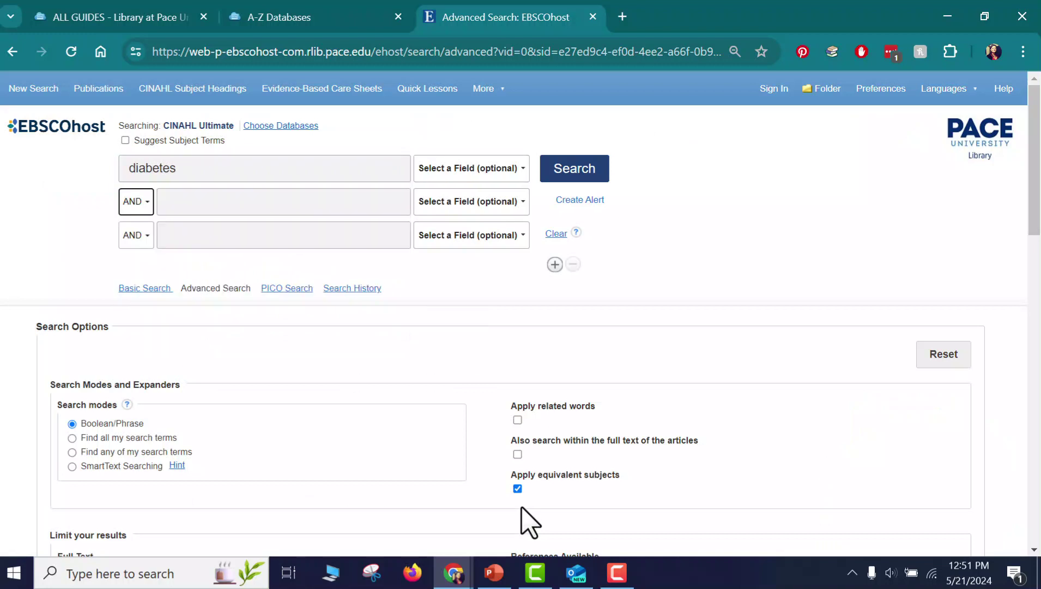
{"action": "key", "text": "Tab"}
{"action": "type", "text": "adol"}
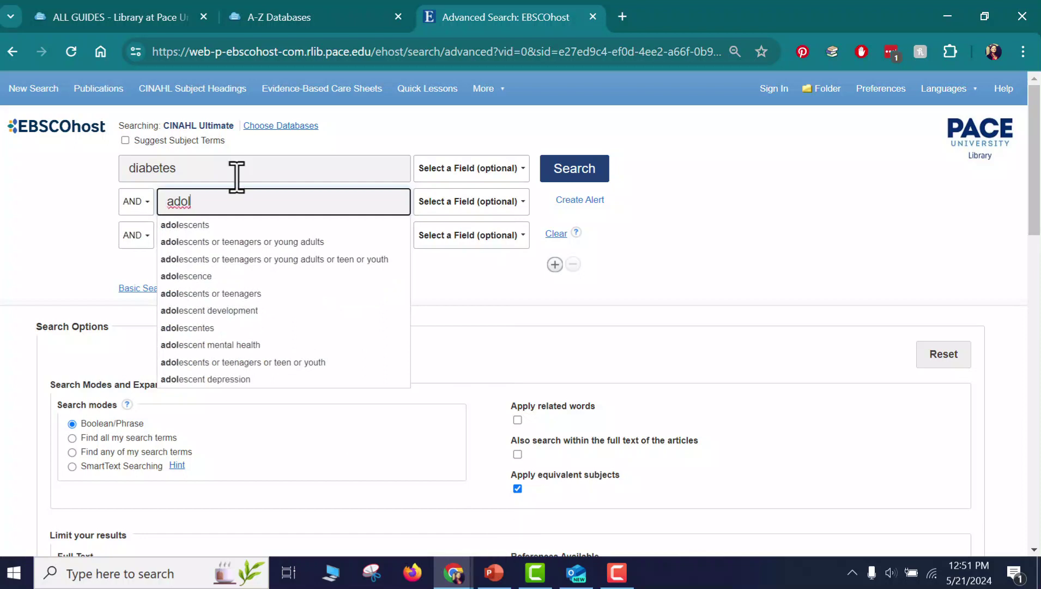
{"action": "left_click", "coordinate": [218, 225]}
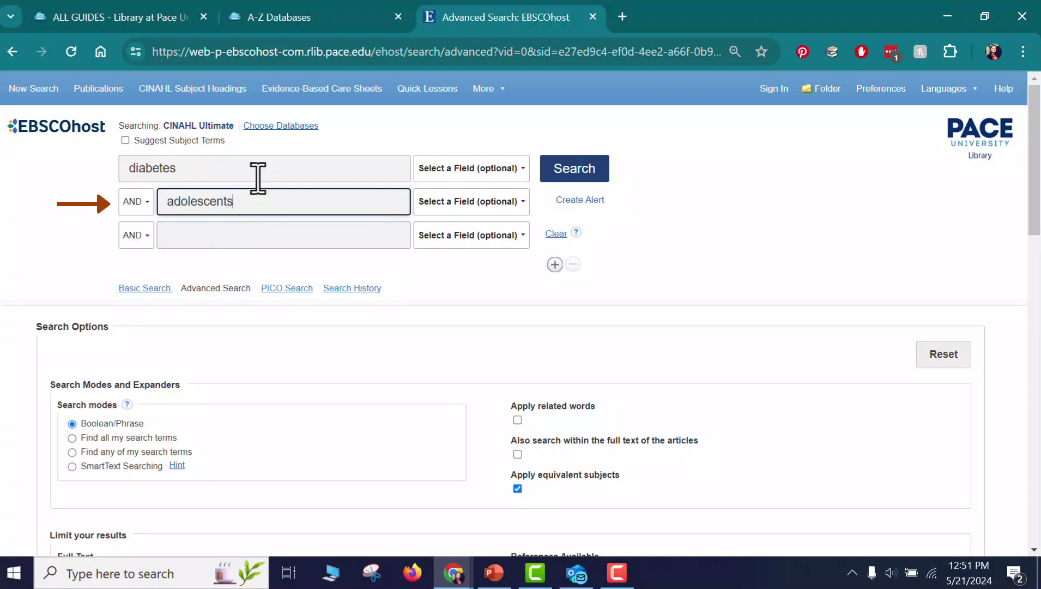
{"action": "left_click", "coordinate": [254, 235]}
{"action": "type", "text": "telehealth"}
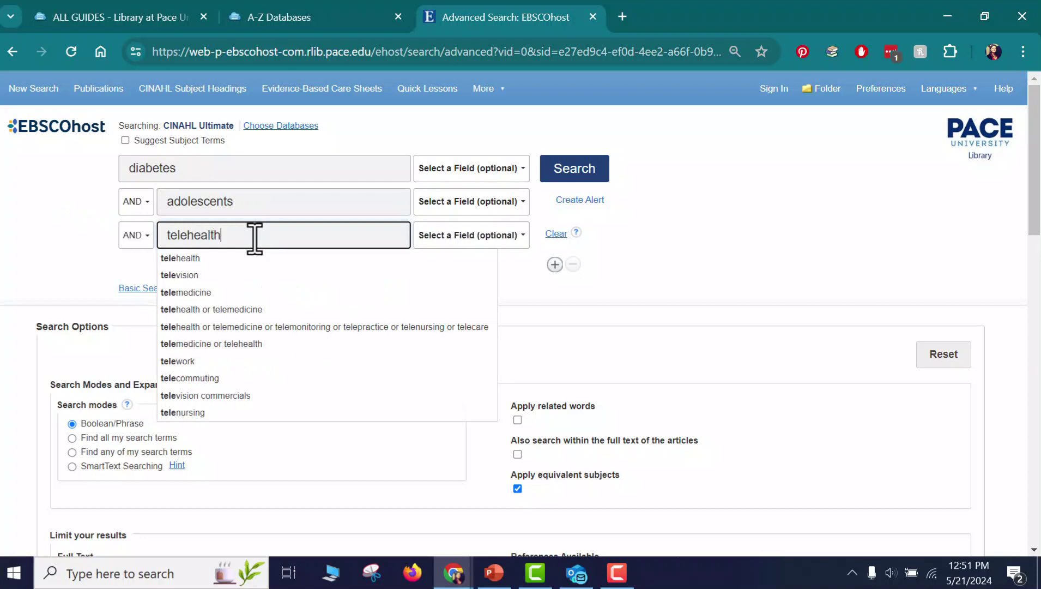
{"action": "left_click", "coordinate": [142, 272]}
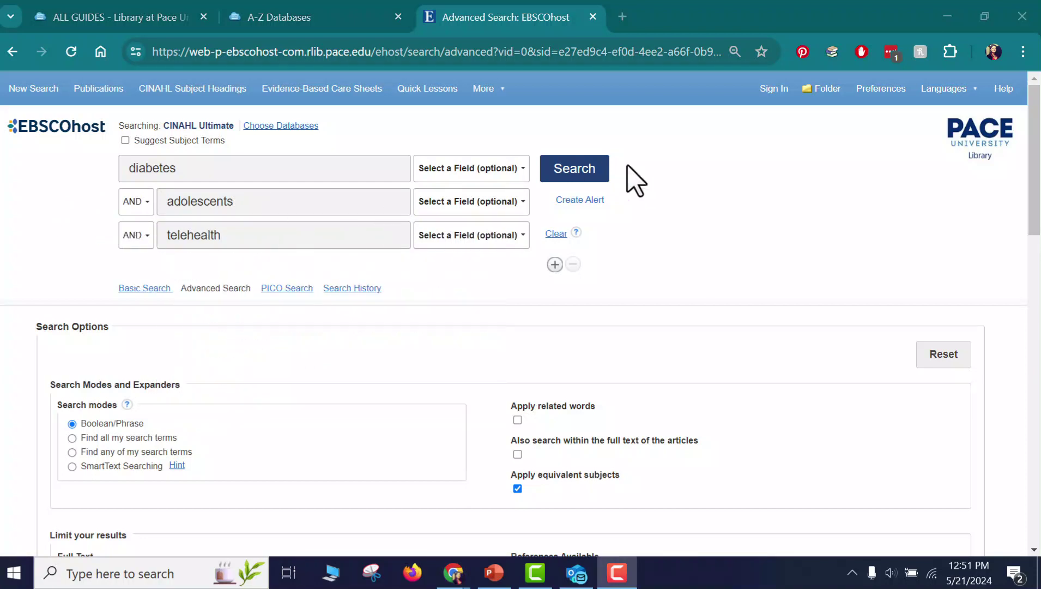
{"action": "left_click", "coordinate": [585, 173]}
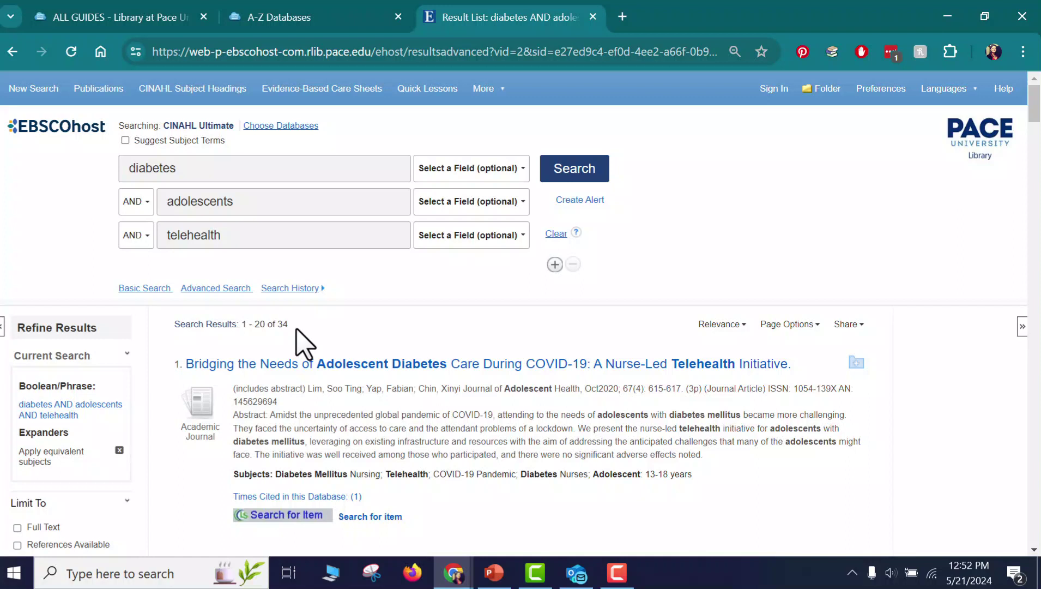
{"action": "left_click", "coordinate": [268, 174]}
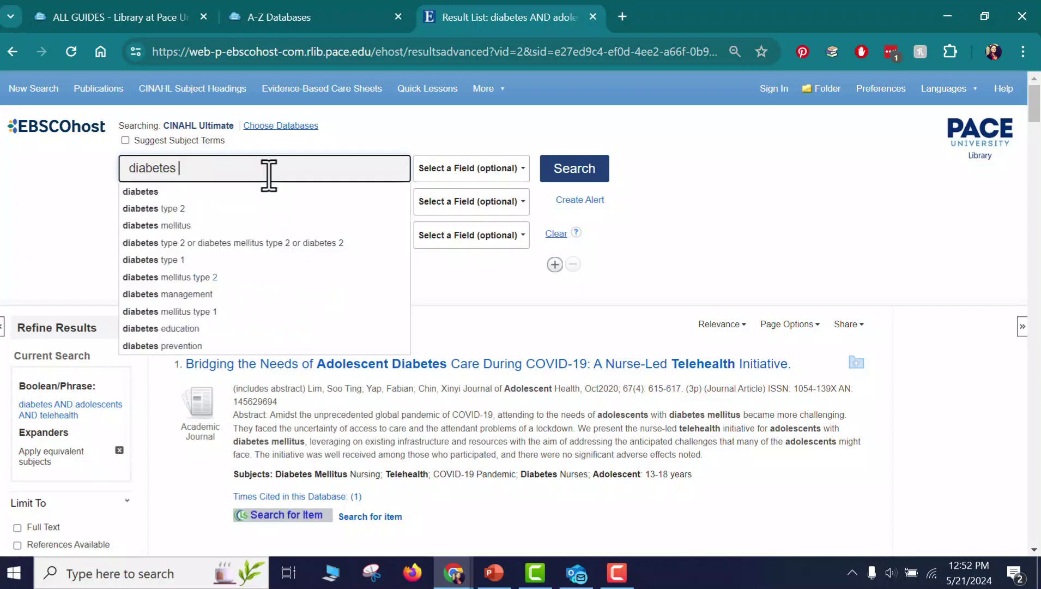
Add type 2 and diabetes mellitus type 2 synonyms, plus teenagers OR young adults, via OR.
{"action": "type", "text": "OR"}
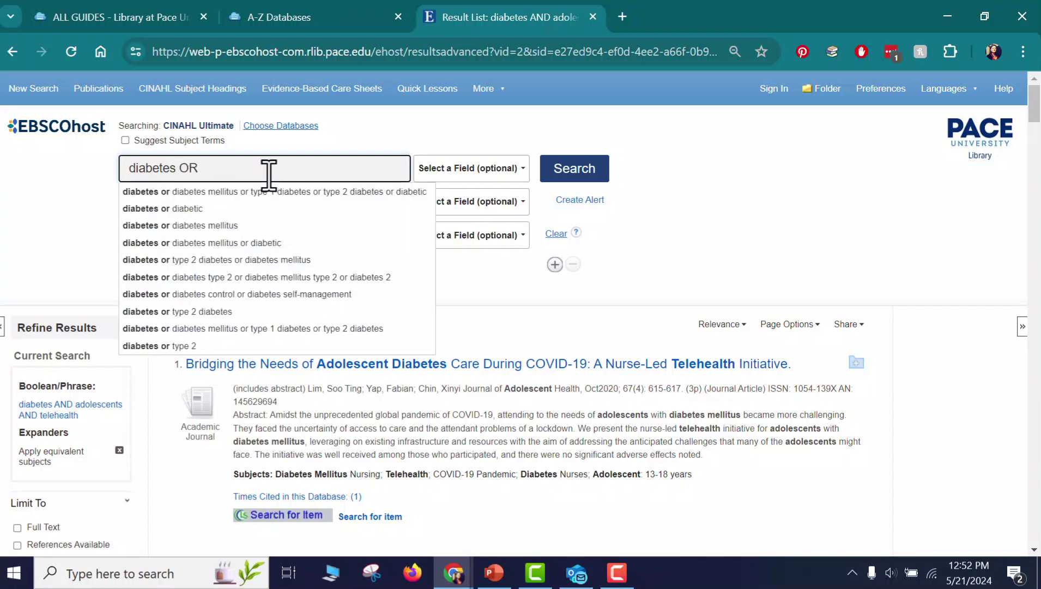
{"action": "type", "text": " type 2 OR "}
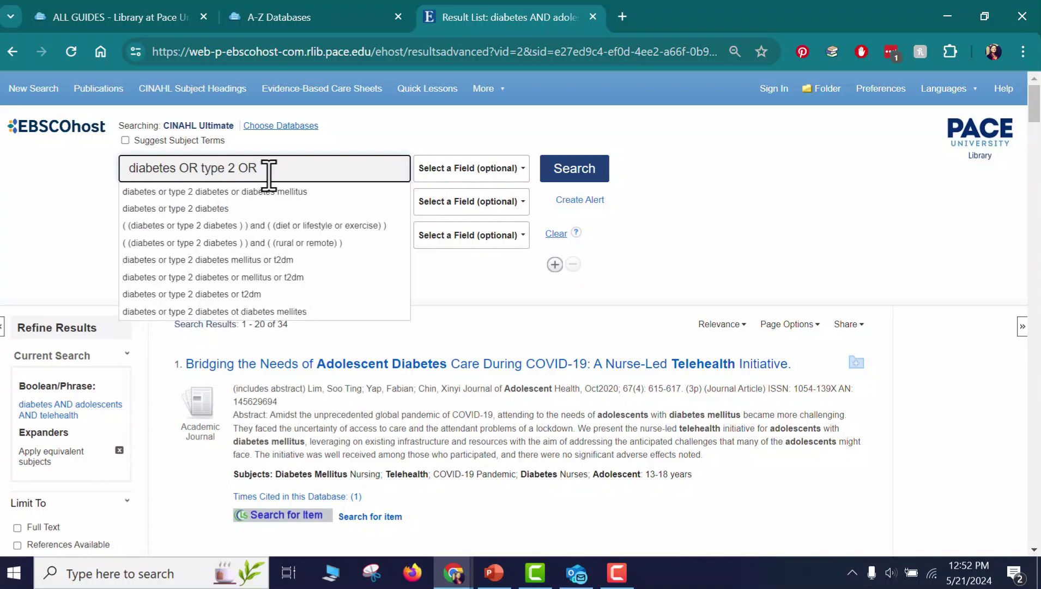
{"action": "type", "text": "diabe"}
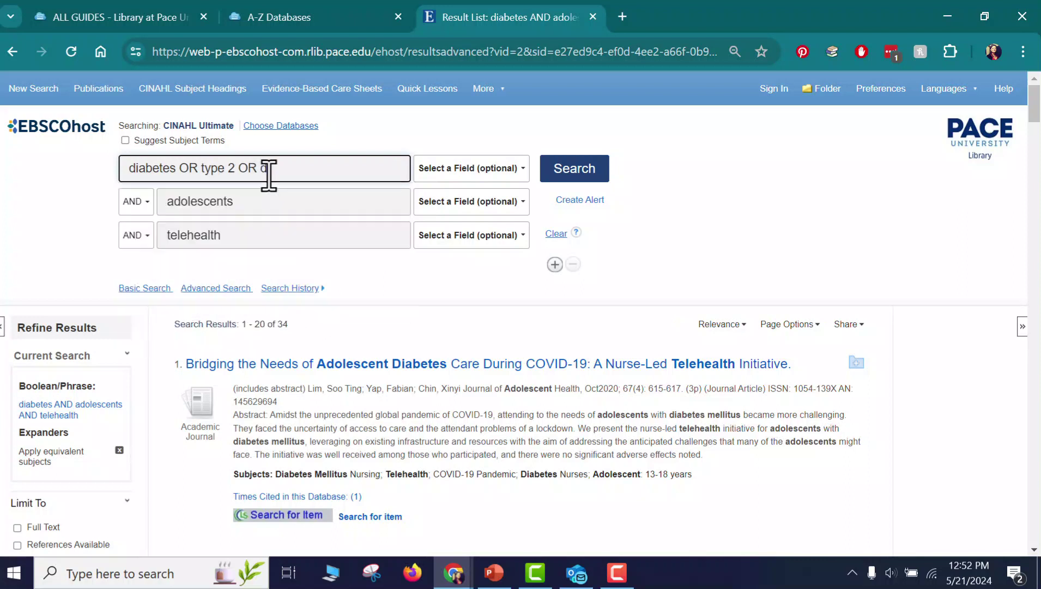
{"action": "type", "text": "tes mellitus"}
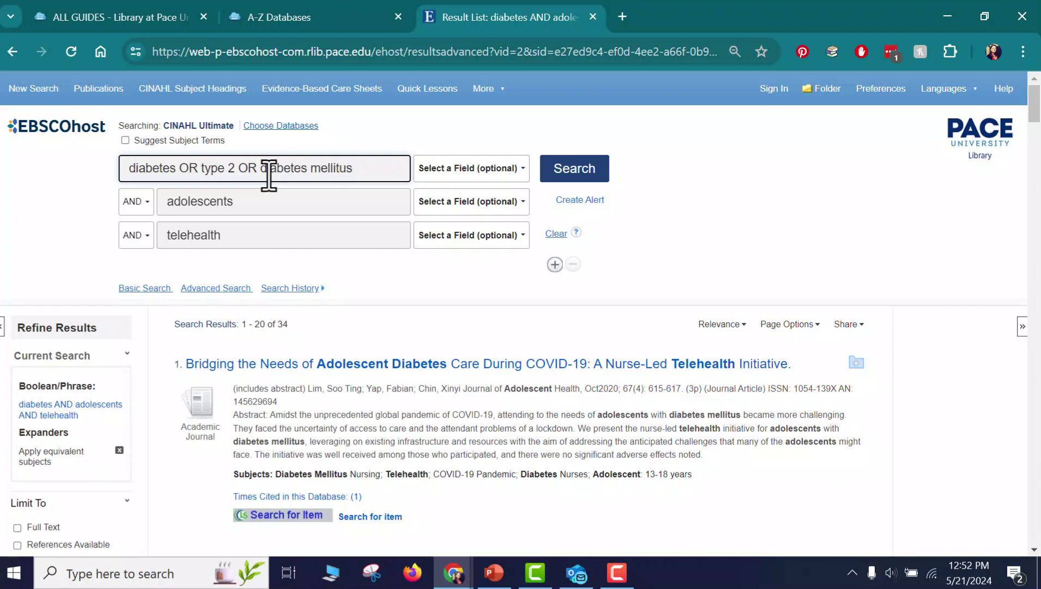
{"action": "type", "text": " type 2 OR diabetes 2"}
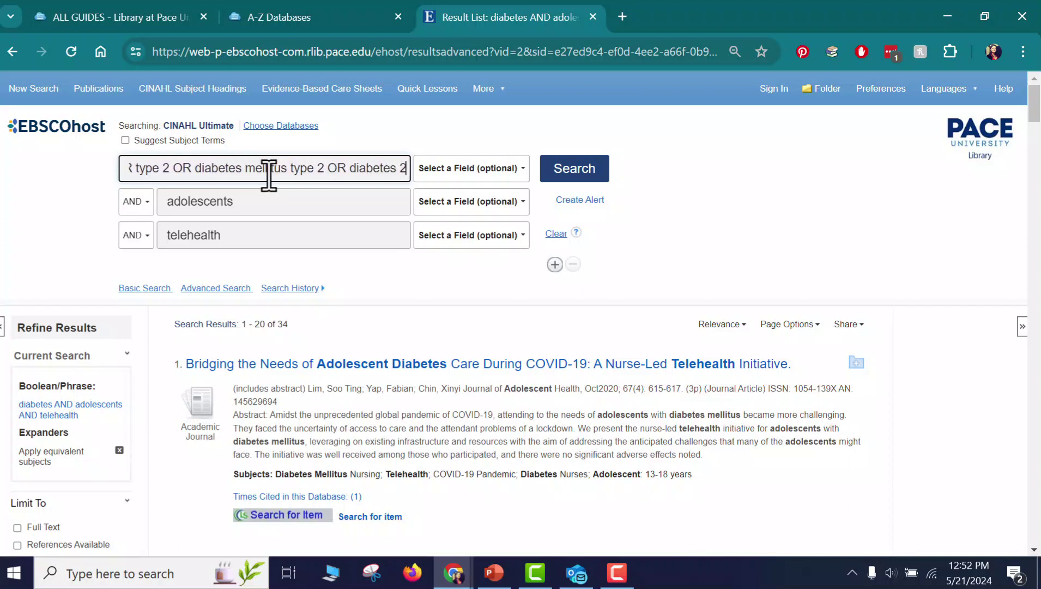
{"action": "left_click", "coordinate": [266, 207]}
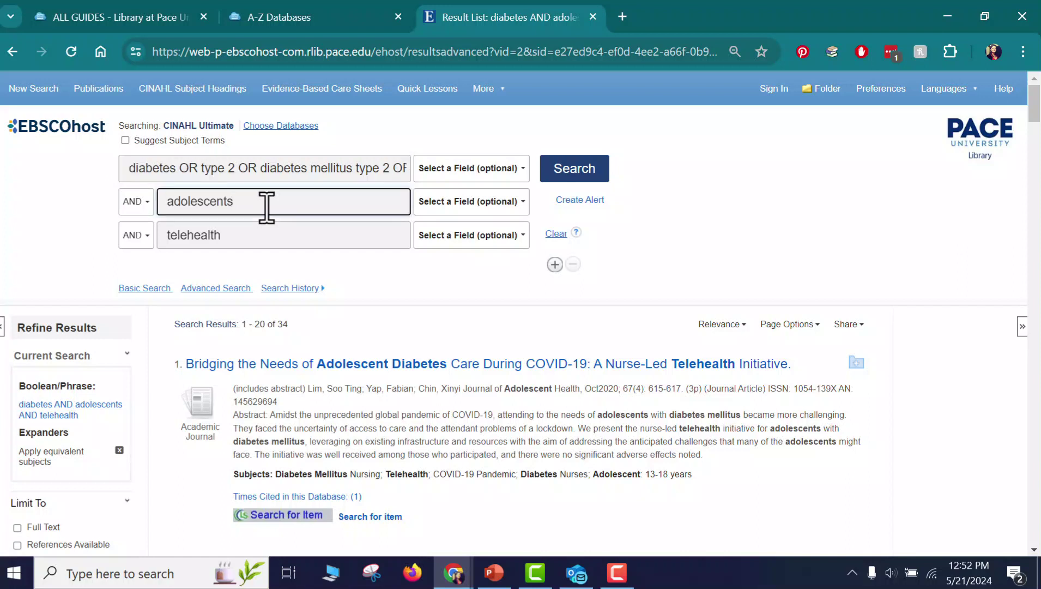
{"action": "type", "text": "OR t"}
{"action": "type", "text": "eenages OR"}
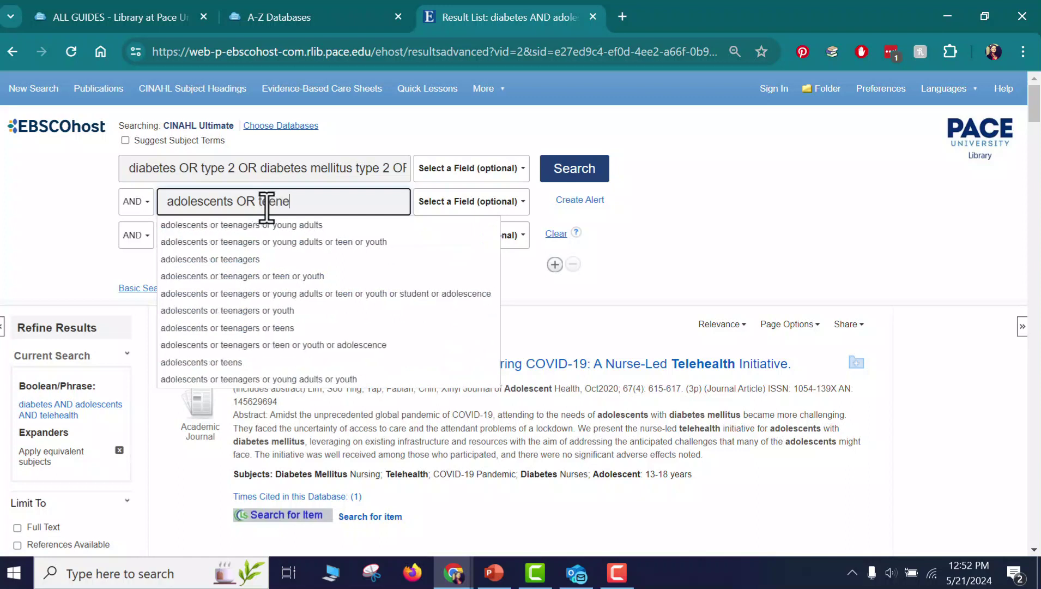
{"action": "key", "text": "BackSpace"}
{"action": "key", "text": "BackSpace"}
{"action": "key", "text": "BackSpace"}
{"action": "key", "text": "BackSpace"}
{"action": "key", "text": "BackSpace"}
{"action": "type", "text": "rs OR young adults"}
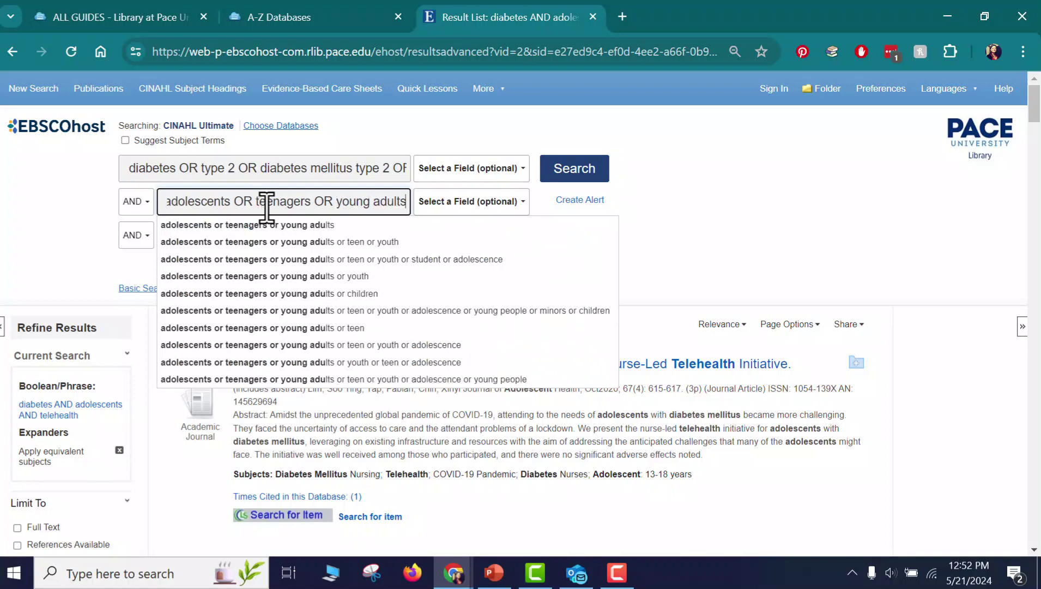
{"action": "key", "text": "Tab"}
Extend the telehealth row with OR telemedicine OR cell phones OR mobile apps.
{"action": "left_click", "coordinate": [274, 235]}
{"action": "type", "text": "or "}
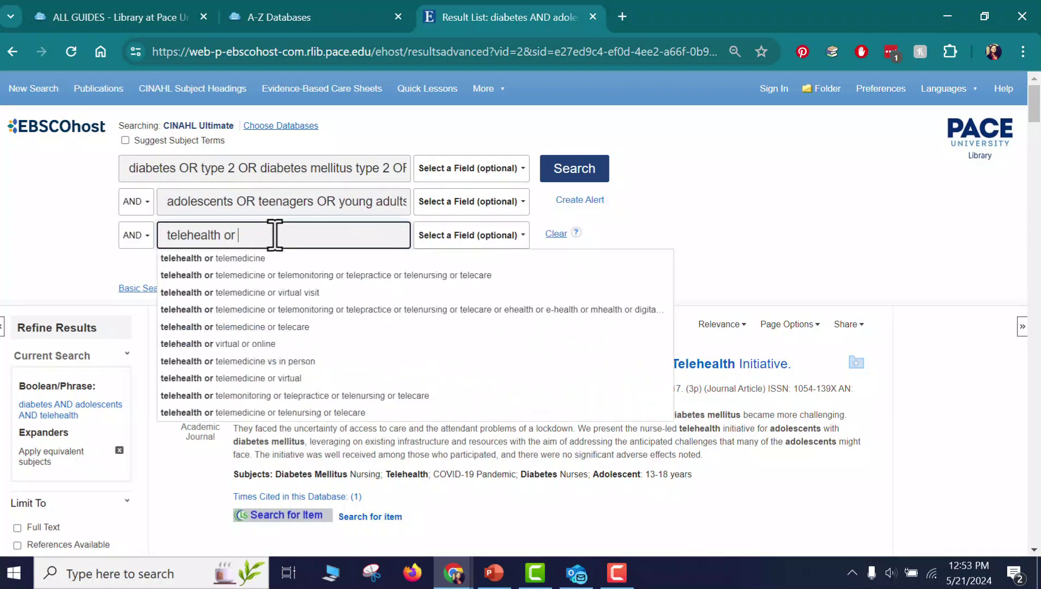
{"action": "type", "text": "telemedicine "}
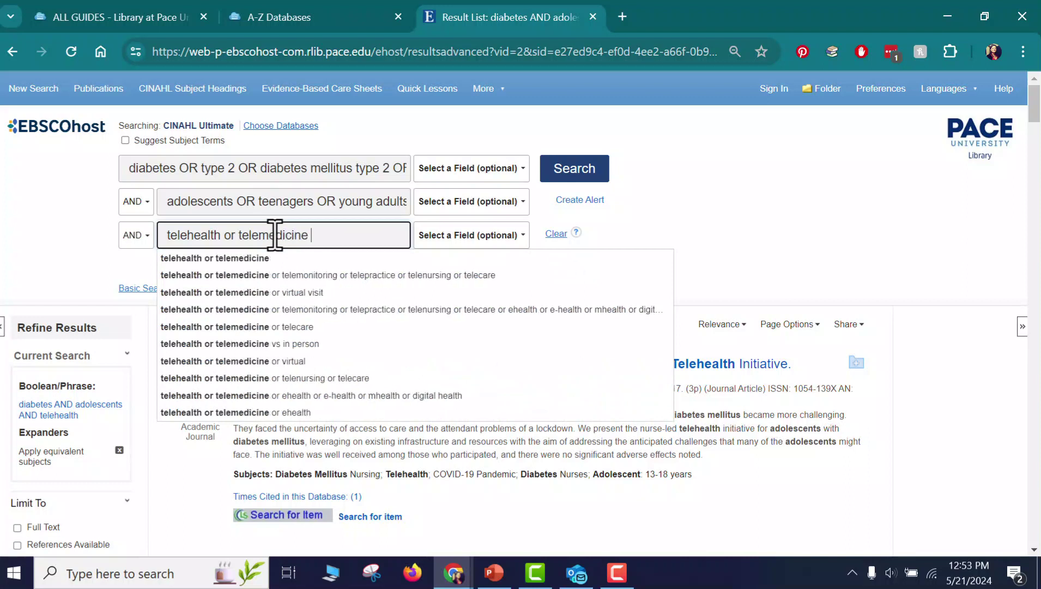
{"action": "type", "text": "OR"}
{"action": "double_click", "coordinate": [230, 235]}
{"action": "type", "text": "OR"}
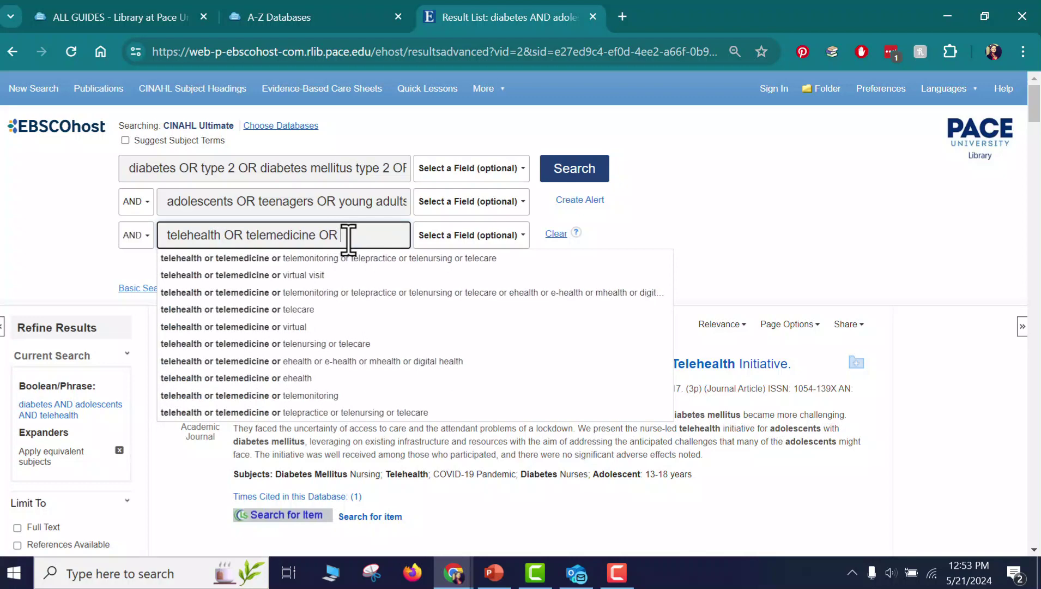
{"action": "type", "text": "cell phones or m"}
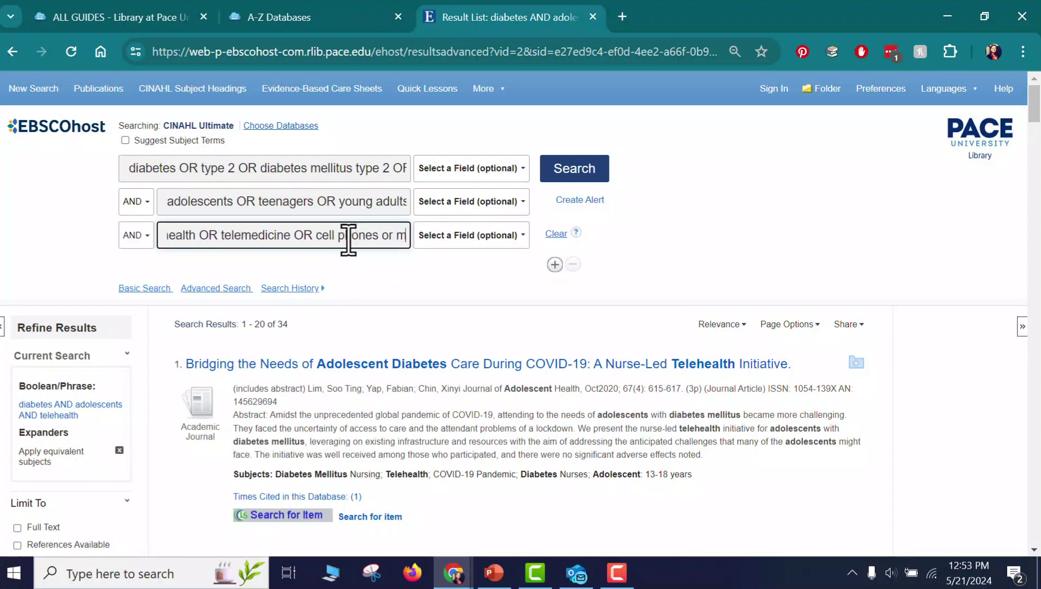
{"action": "key", "text": "BackSpace"}
{"action": "key", "text": "BackSpace"}
{"action": "key", "text": "BackSpace"}
{"action": "key", "text": "BackSpace"}
{"action": "type", "text": "OR mo"}
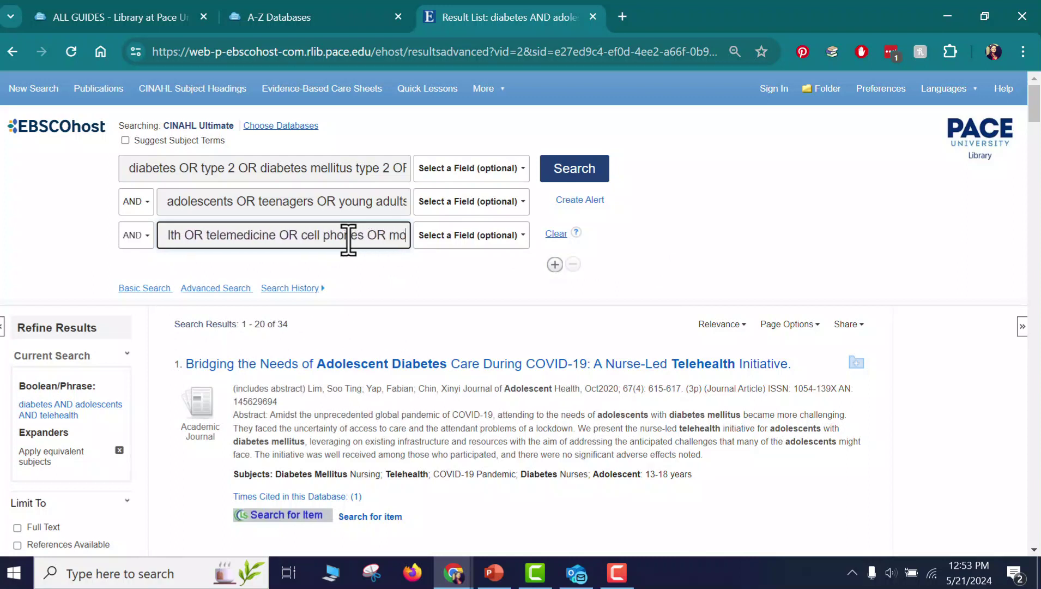
{"action": "type", "text": "bile apps"}
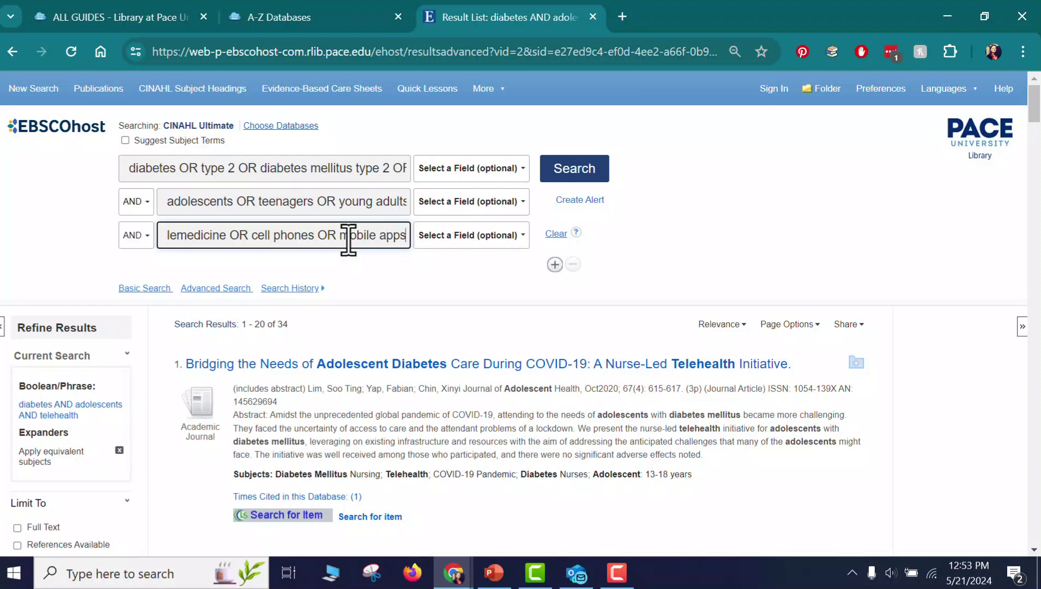
Truncate the telehealth row's terms to cell* phones and mobile app*.
{"action": "key", "text": "F10"}
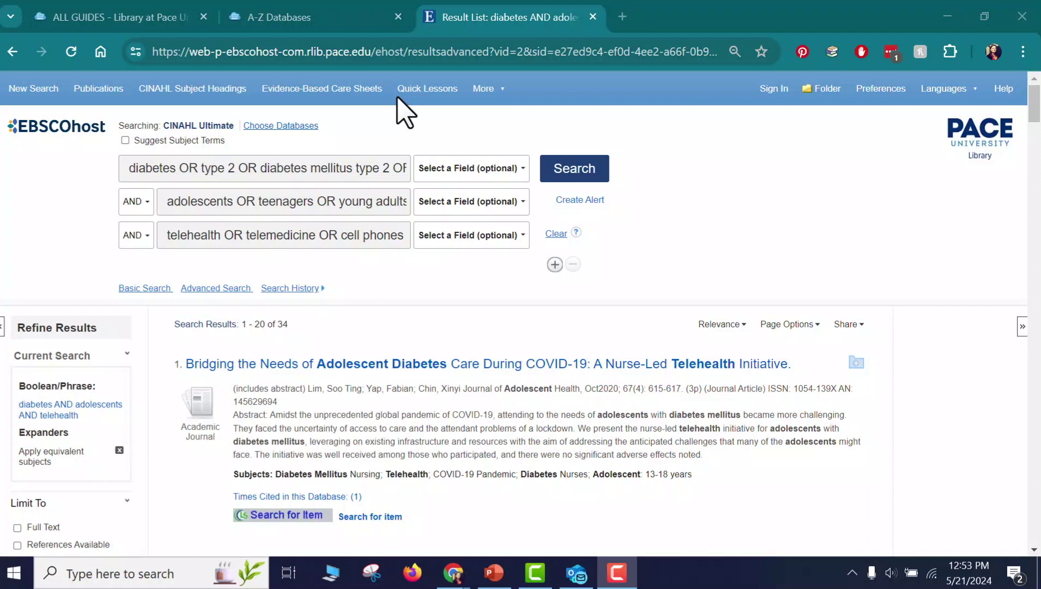
{"action": "left_click", "coordinate": [363, 235]}
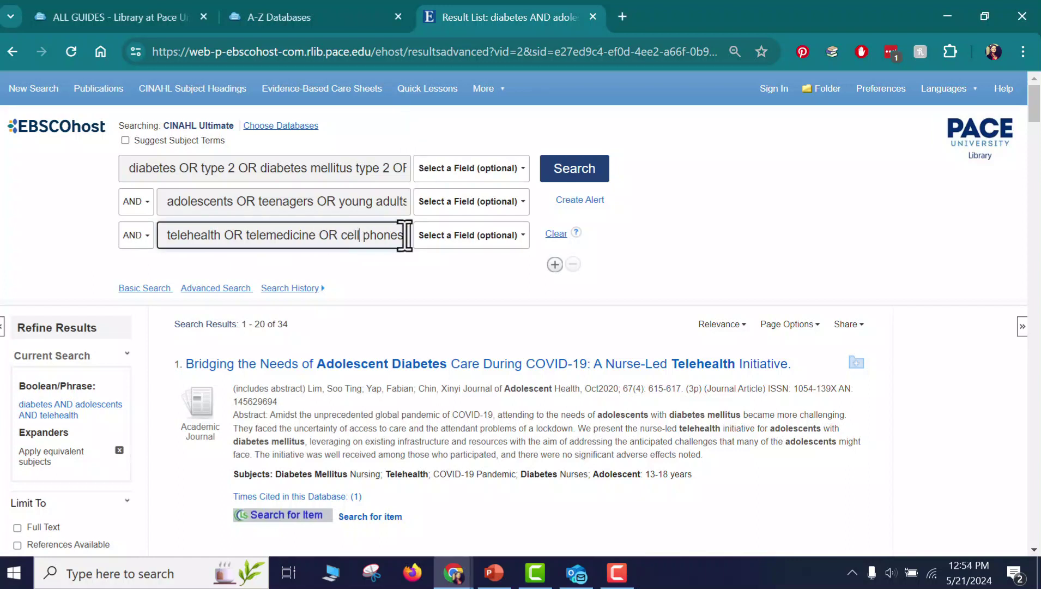
{"action": "type", "text": "*"}
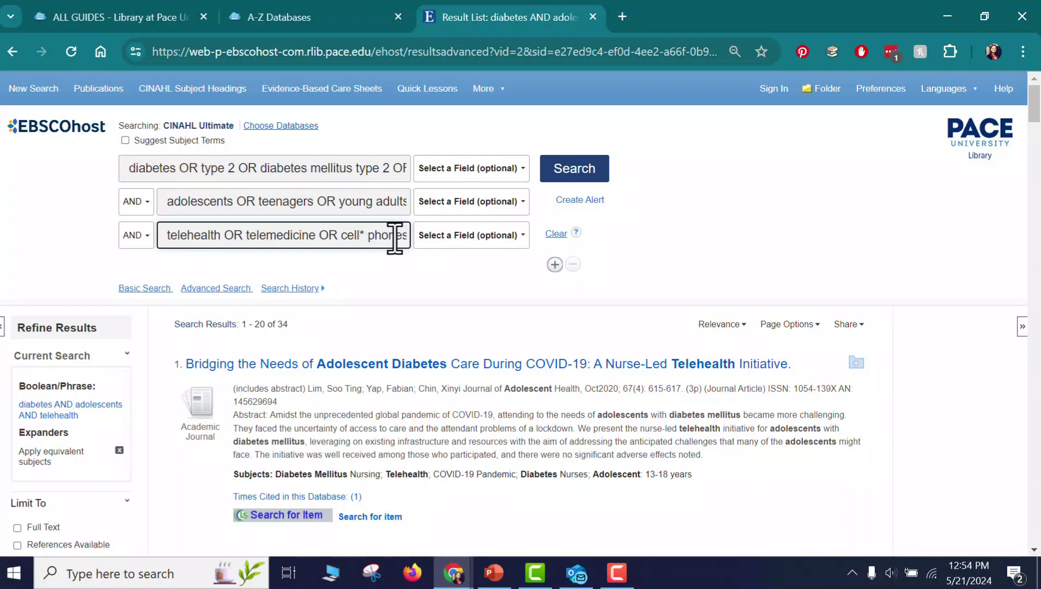
{"action": "type", "text": " phones OR mo"}
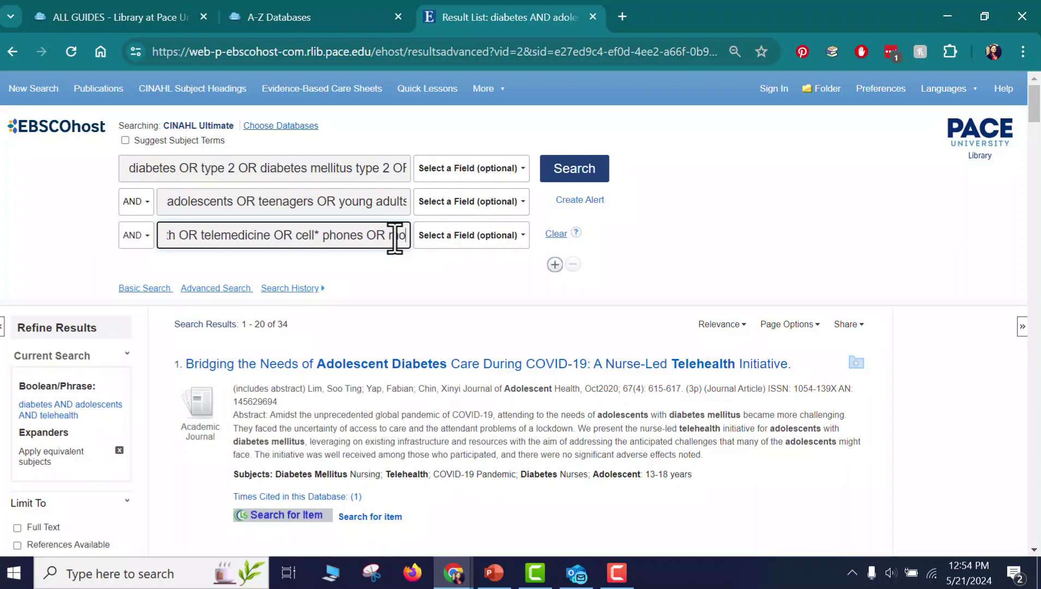
{"action": "type", "text": "bile apps"}
{"action": "key", "text": "BackSpace"}
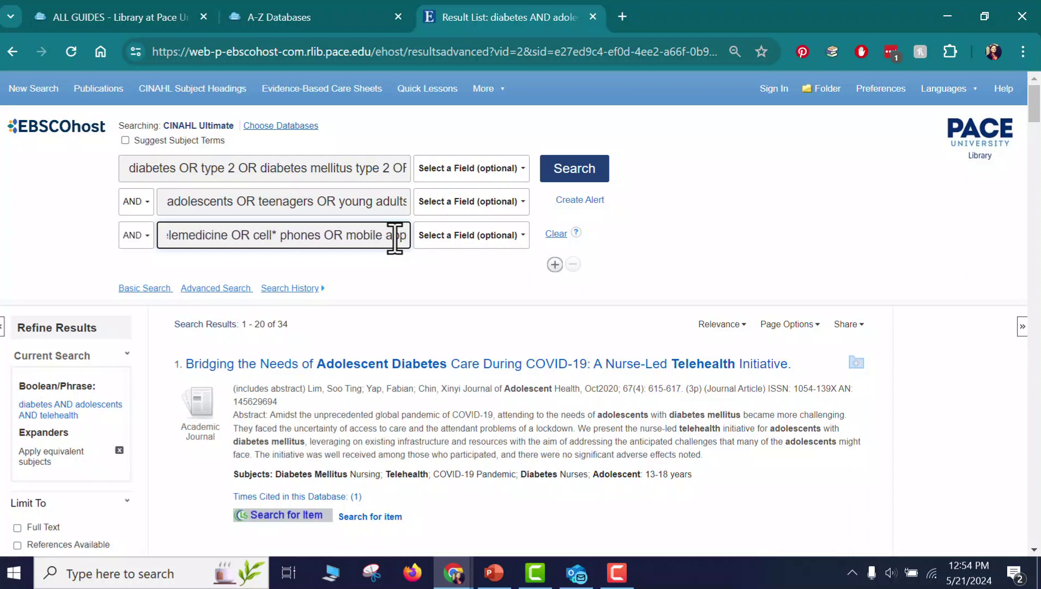
{"action": "type", "text": "*"}
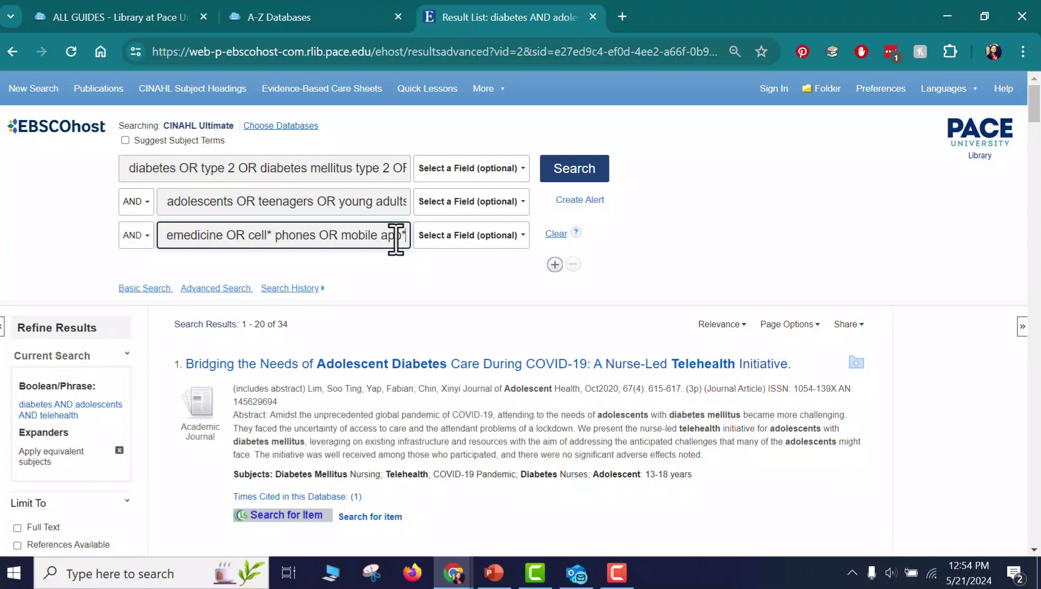
Wrap "young adults" in quotation marks in the adolescents row.
{"action": "left_click", "coordinate": [342, 205]}
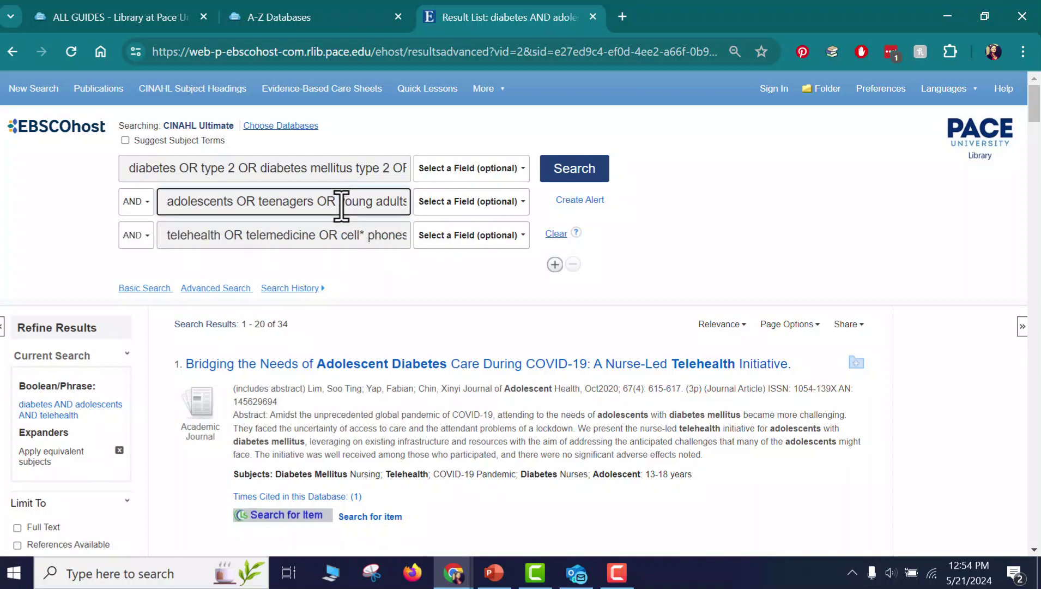
{"action": "double_click", "coordinate": [343, 201]}
{"action": "double_click", "coordinate": [404, 201]}
{"action": "left_click", "coordinate": [341, 201]}
{"action": "type", "text": "\""}
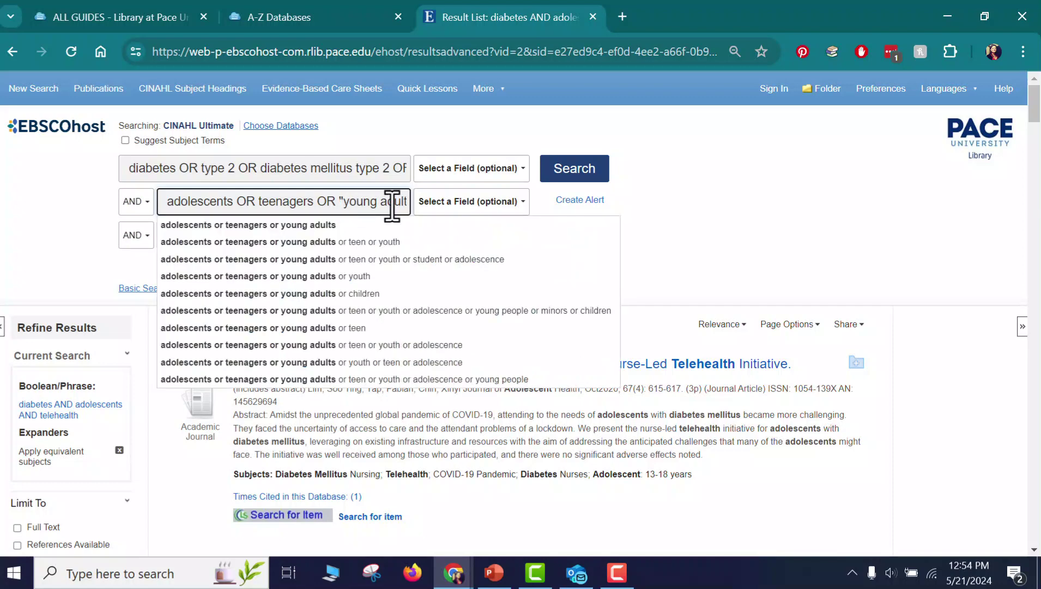
{"action": "key", "text": "End"}
{"action": "type", "text": "\""}
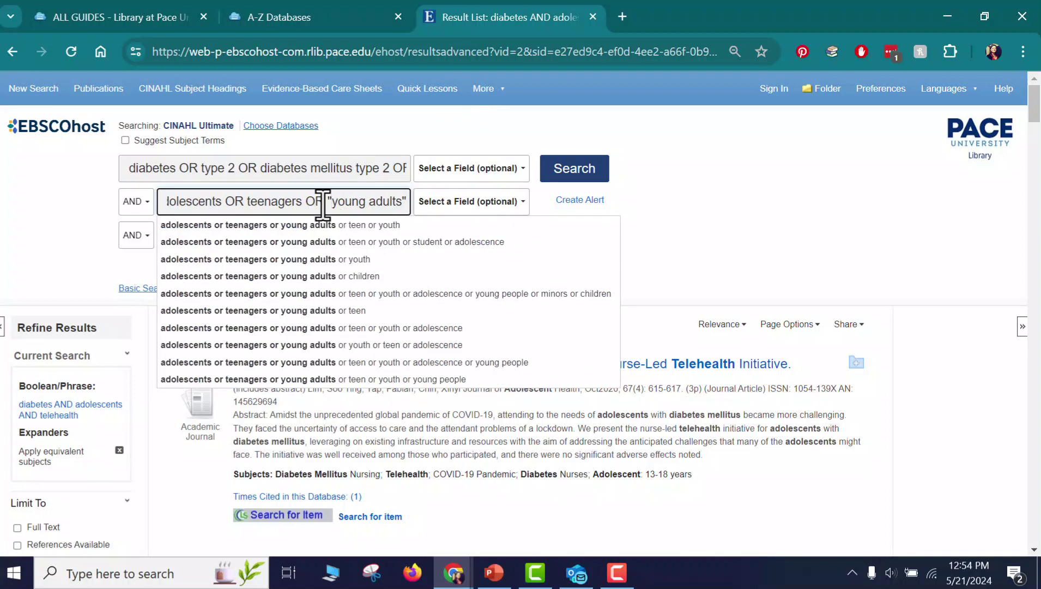
{"action": "left_click", "coordinate": [320, 169]}
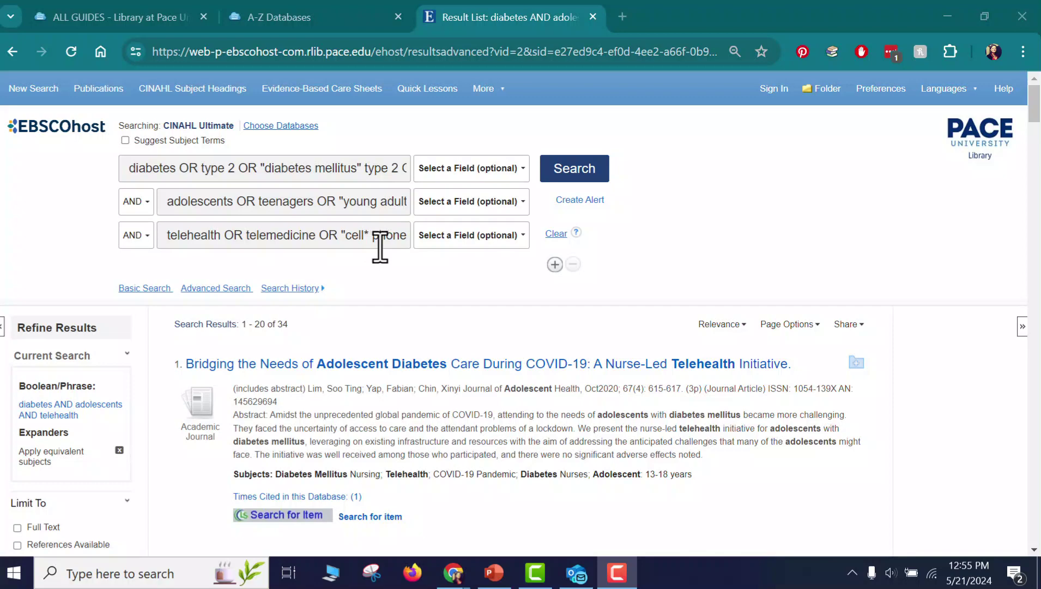
Rerun the quoted search and add a fourth NOT video row, cutting results from 100 to 92.
{"action": "left_click", "coordinate": [575, 170]}
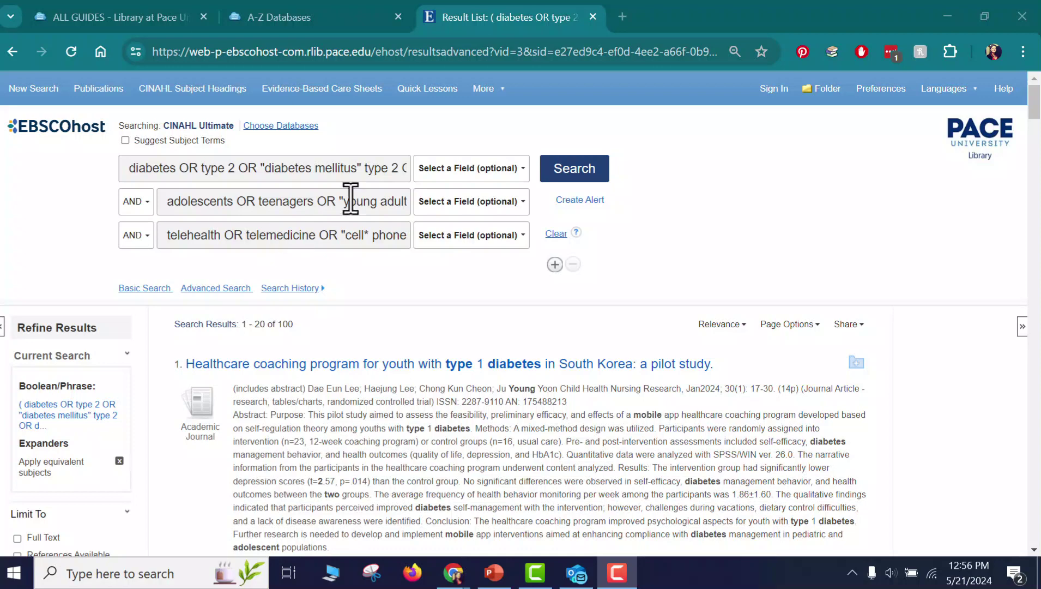
{"action": "left_click", "coordinate": [556, 267]}
{"action": "left_click", "coordinate": [147, 275]}
{"action": "left_click", "coordinate": [153, 327]}
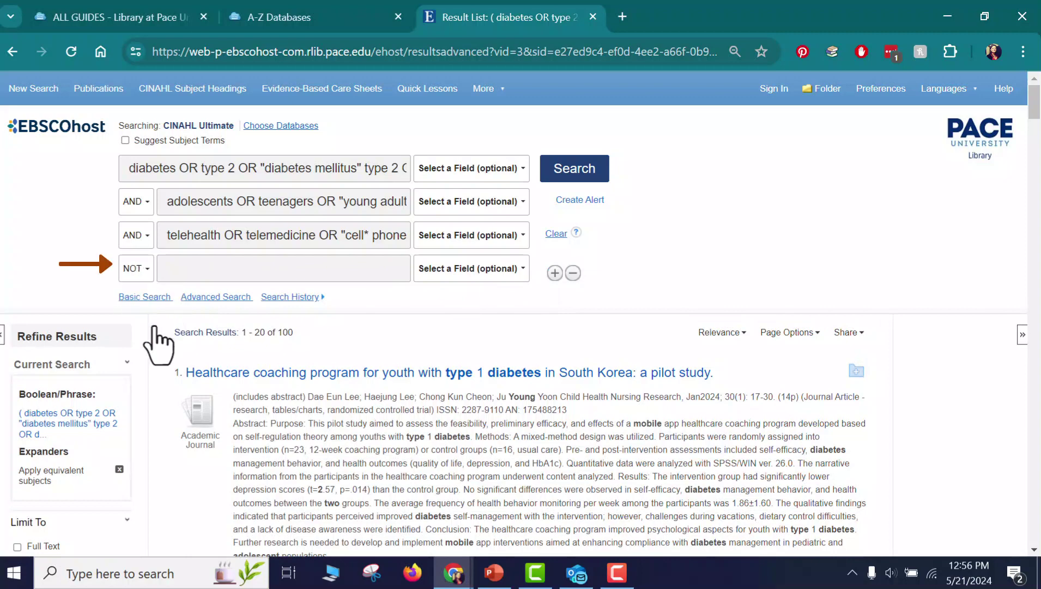
{"action": "left_click", "coordinate": [175, 271]}
{"action": "type", "text": "video"}
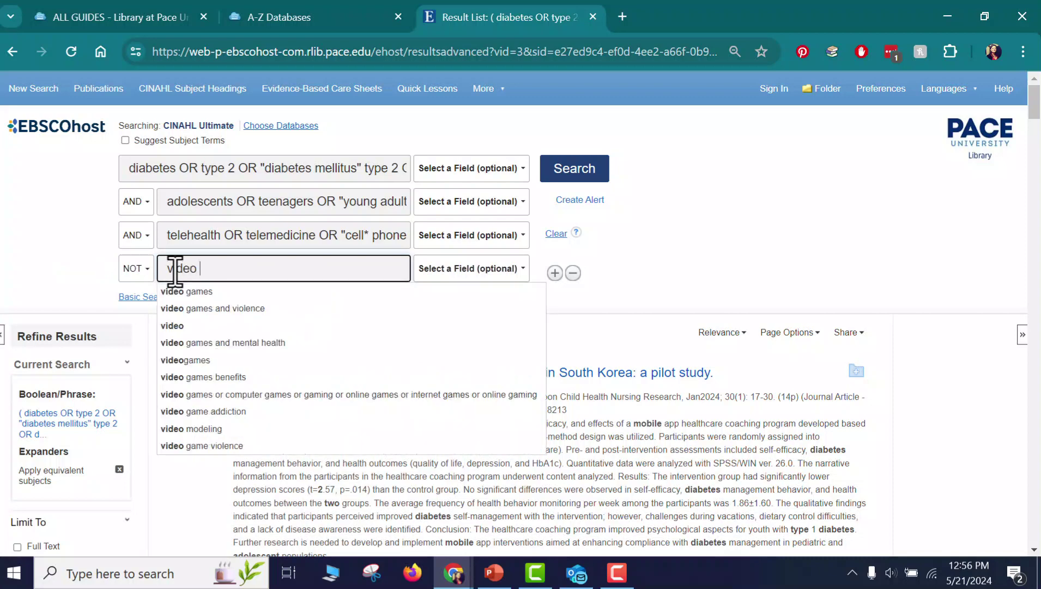
{"action": "left_click", "coordinate": [71, 291]}
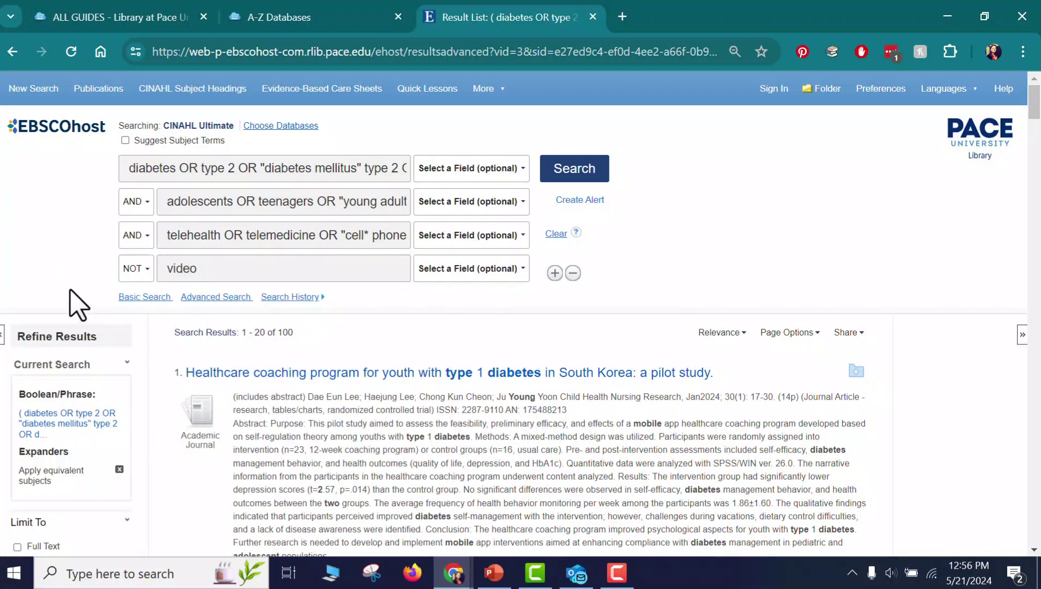
{"action": "left_click", "coordinate": [572, 166]}
{"action": "key", "text": "F10"}
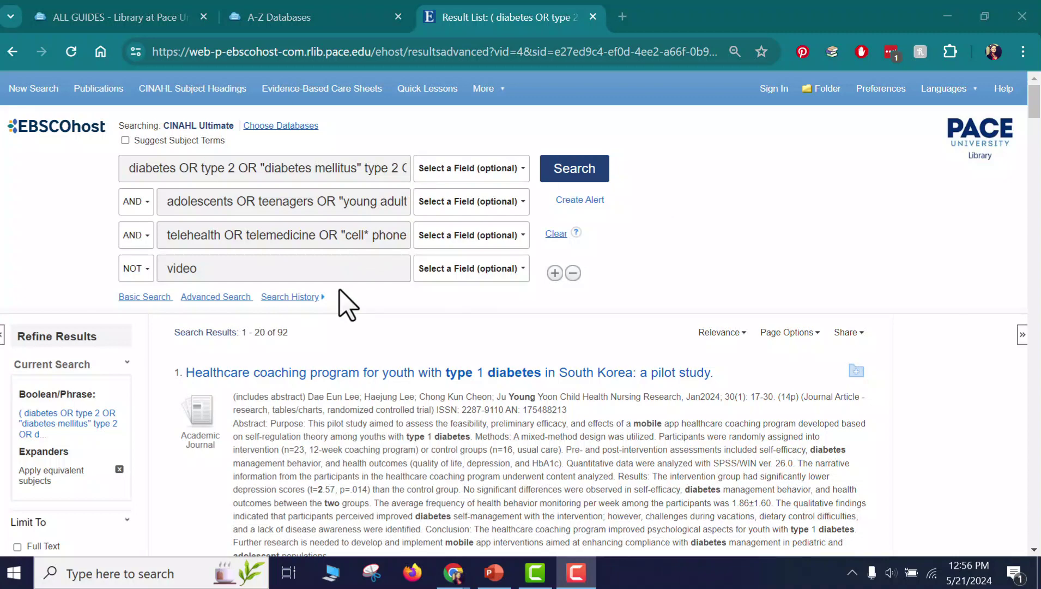
Limit publication dates to 2019–2024, reducing results from 92 to 50.
{"action": "scroll", "coordinate": [153, 435], "scroll_direction": "down", "scroll_amount": 3}
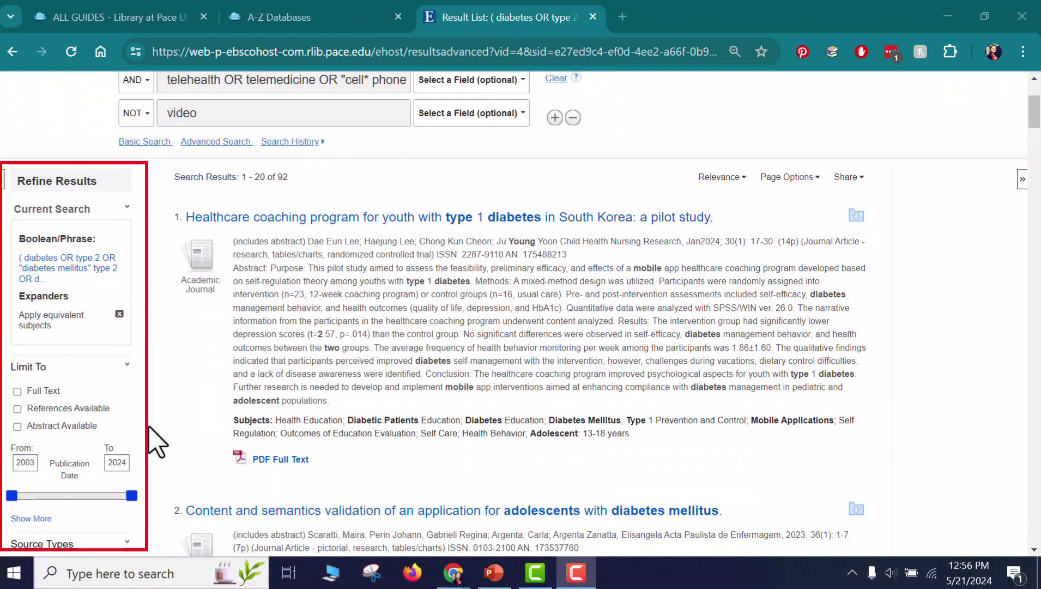
{"action": "scroll", "coordinate": [157, 441], "scroll_direction": "down", "scroll_amount": 1}
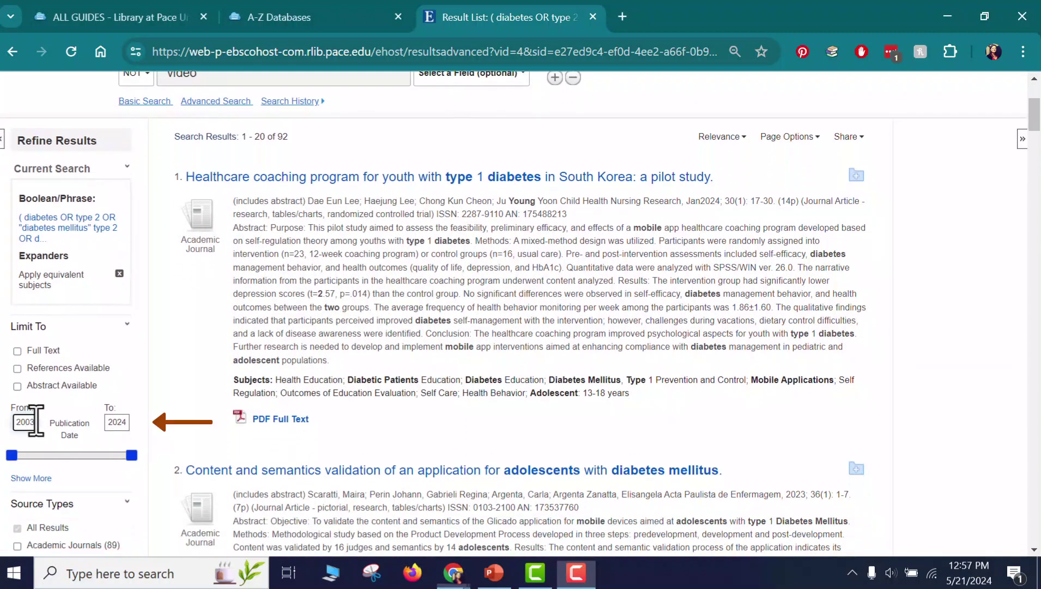
{"action": "double_click", "coordinate": [24, 422]}
{"action": "type", "text": "2019"}
{"action": "key", "text": "Tab"}
{"action": "key", "text": "Return"}
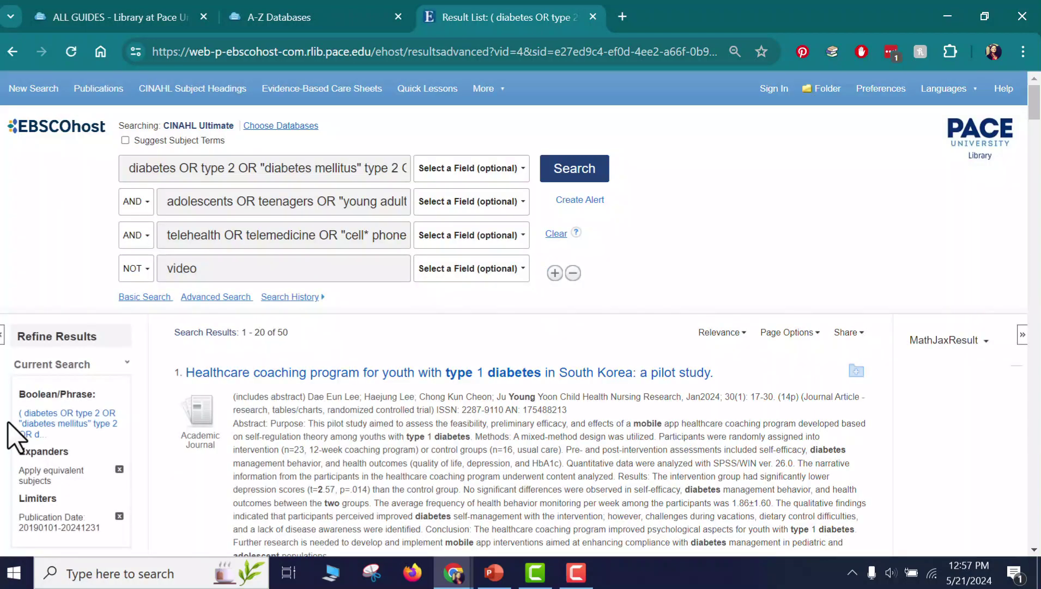
Expand the Geography facet to view the list of regions.
{"action": "scroll", "coordinate": [167, 492], "scroll_direction": "down", "scroll_amount": 1}
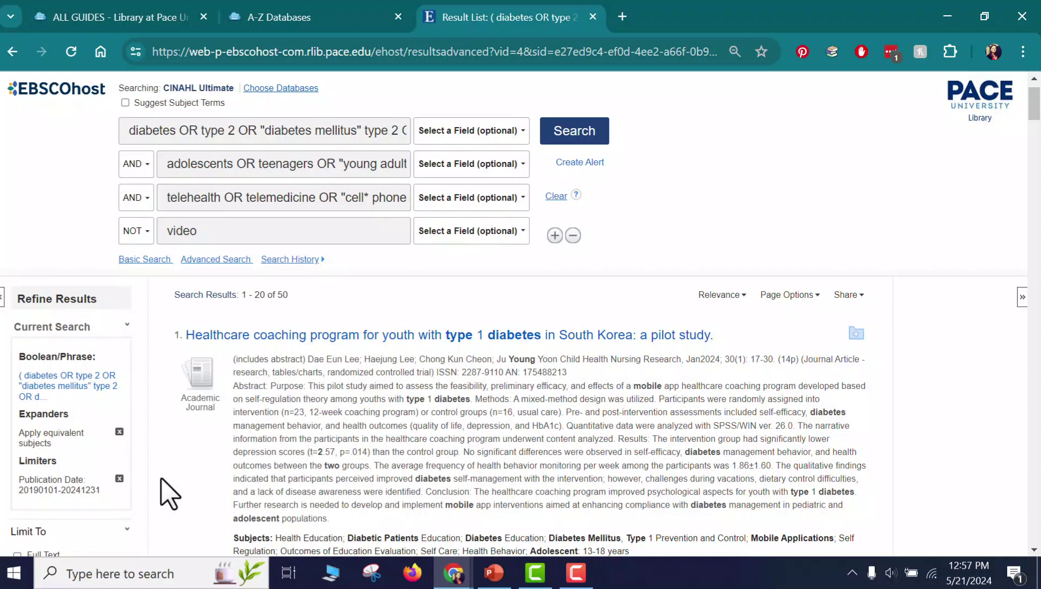
{"action": "scroll", "coordinate": [151, 475], "scroll_direction": "down", "scroll_amount": 5}
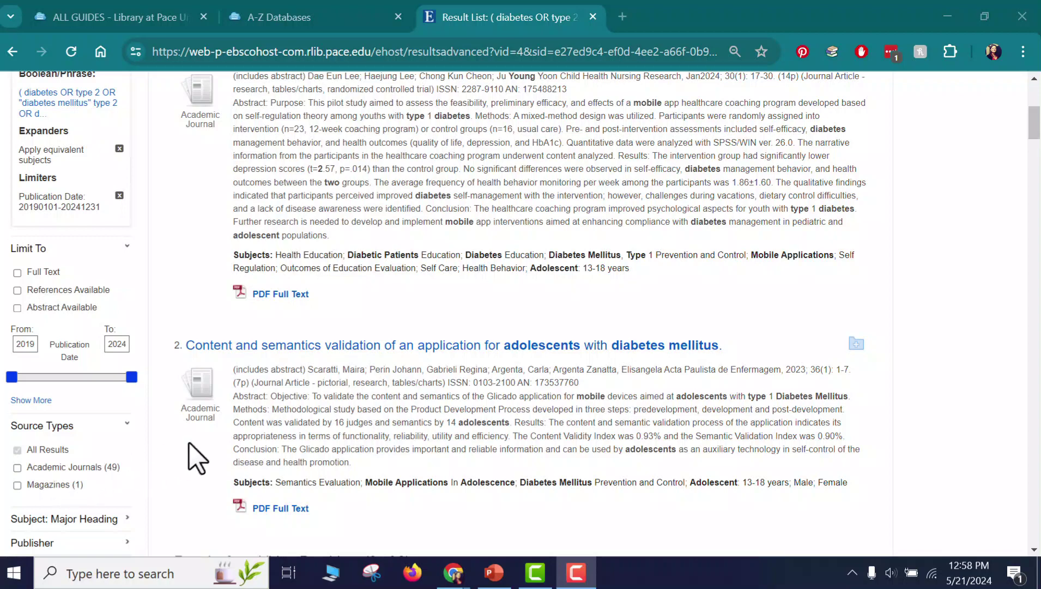
{"action": "scroll", "coordinate": [158, 493], "scroll_direction": "down", "scroll_amount": 4}
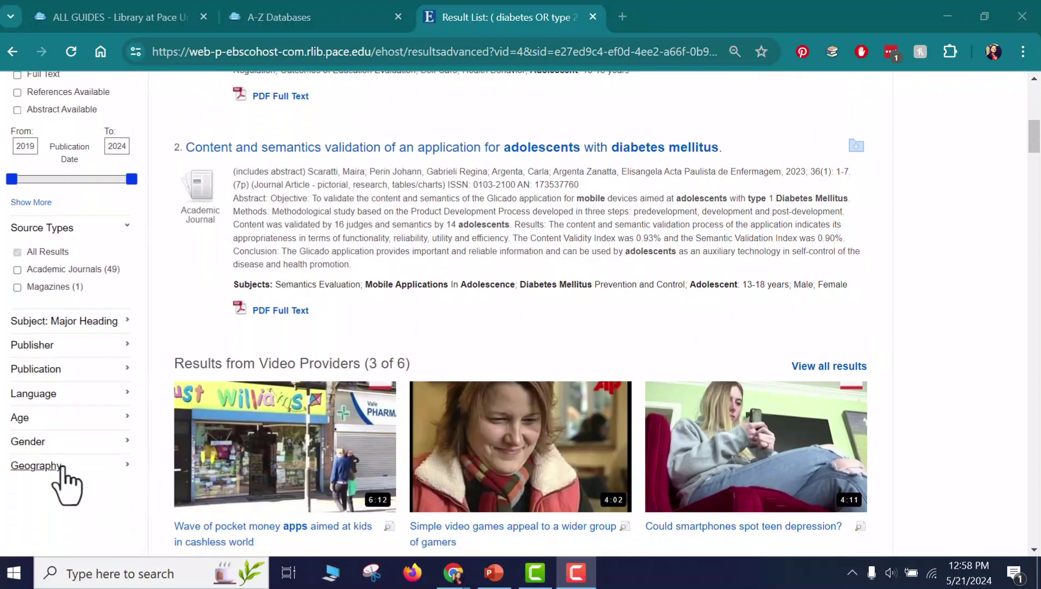
{"action": "left_click", "coordinate": [60, 467]}
{"action": "scroll", "coordinate": [161, 512], "scroll_direction": "down", "scroll_amount": 1}
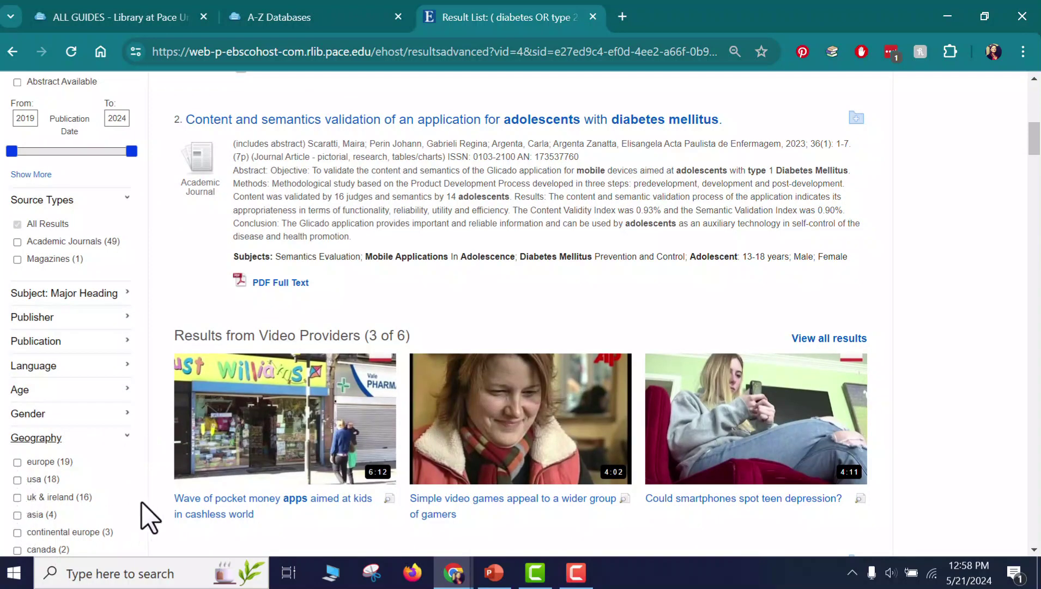
{"action": "scroll", "coordinate": [186, 268], "scroll_direction": "up", "scroll_amount": 10}
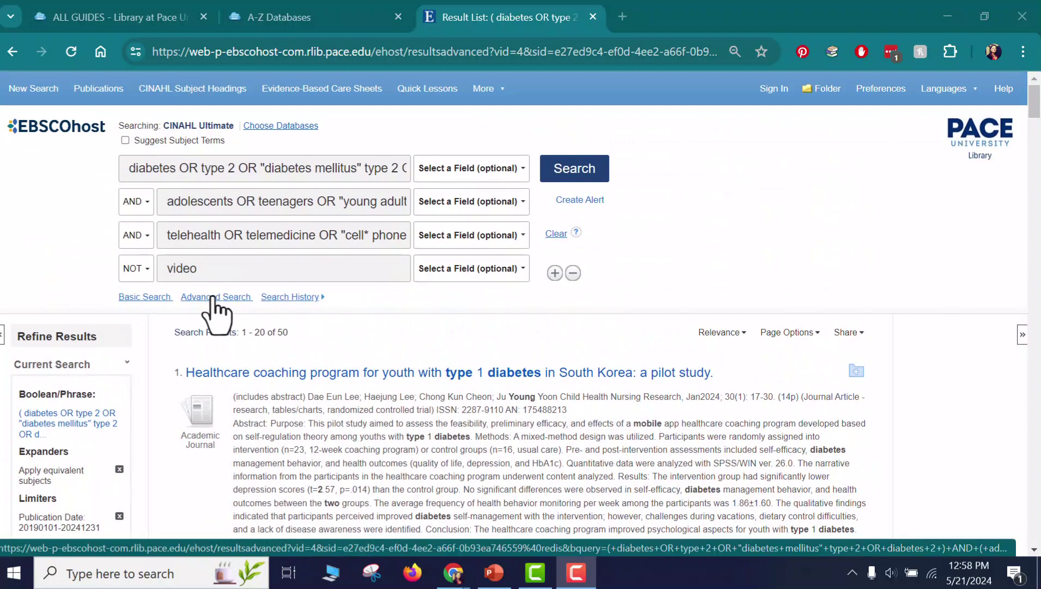
Open the full advanced search options and review limiters such as Language and Age Groups.
{"action": "left_click", "coordinate": [213, 297]}
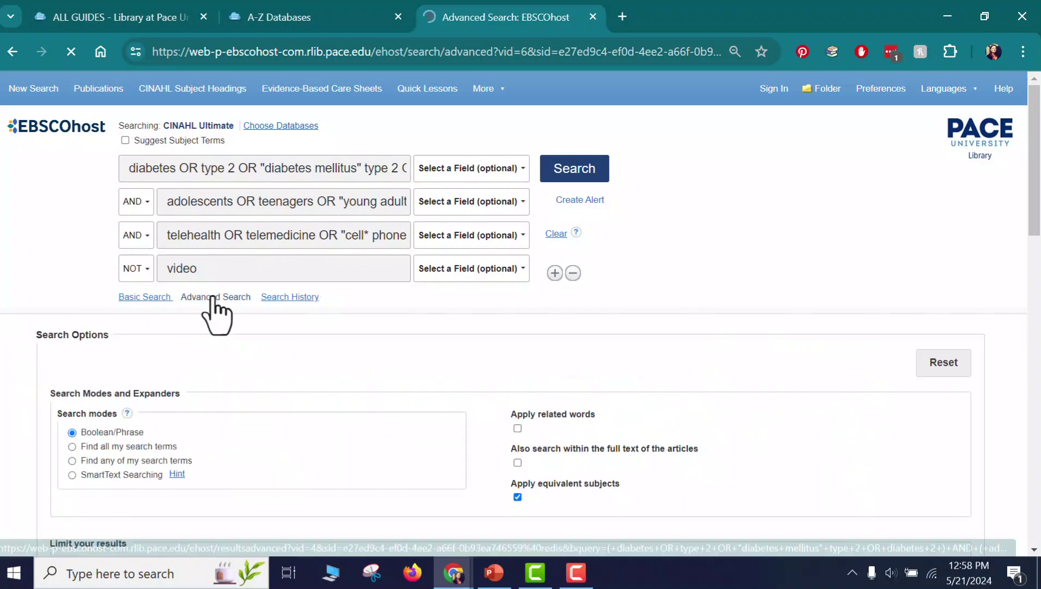
{"action": "scroll", "coordinate": [32, 390], "scroll_direction": "down", "scroll_amount": 3}
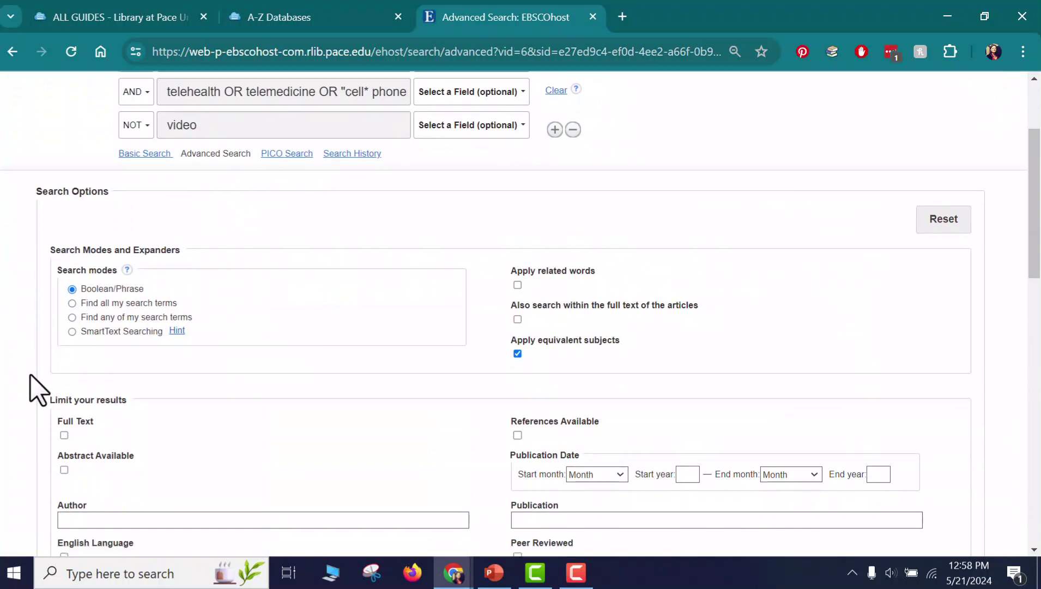
{"action": "scroll", "coordinate": [30, 386], "scroll_direction": "down", "scroll_amount": 2}
{"action": "scroll", "coordinate": [483, 517], "scroll_direction": "down", "scroll_amount": 4}
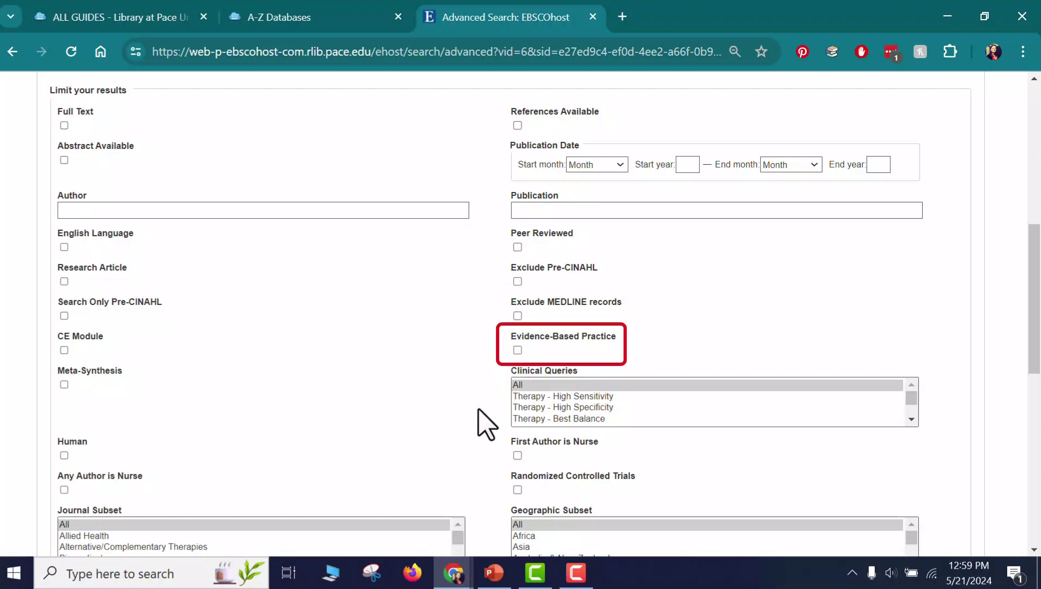
{"action": "scroll", "coordinate": [487, 425], "scroll_direction": "down", "scroll_amount": 2}
{"action": "scroll", "coordinate": [487, 425], "scroll_direction": "down", "scroll_amount": 3}
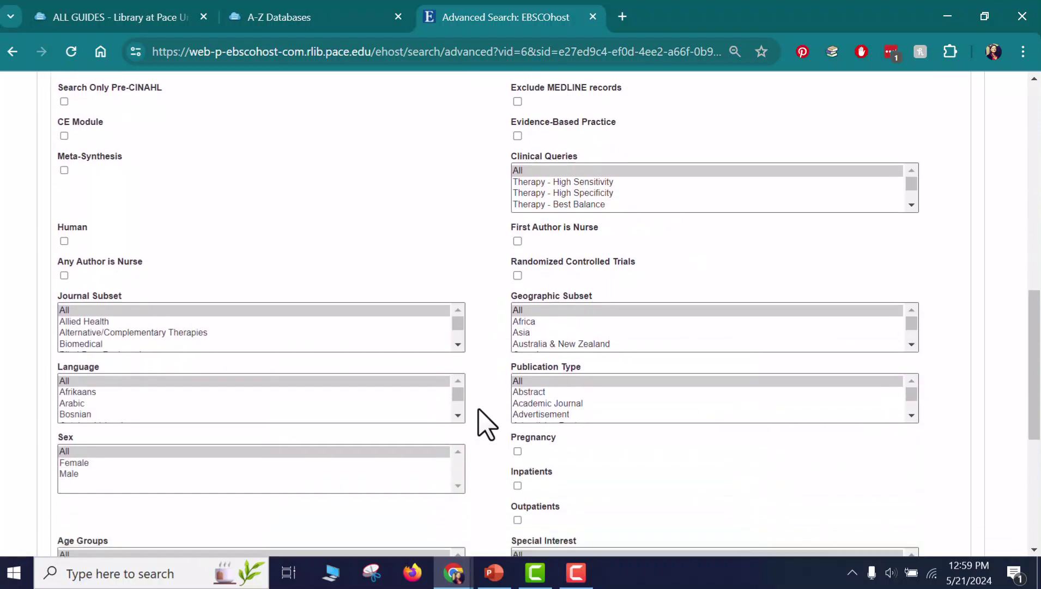
{"action": "scroll", "coordinate": [487, 425], "scroll_direction": "down", "scroll_amount": 1}
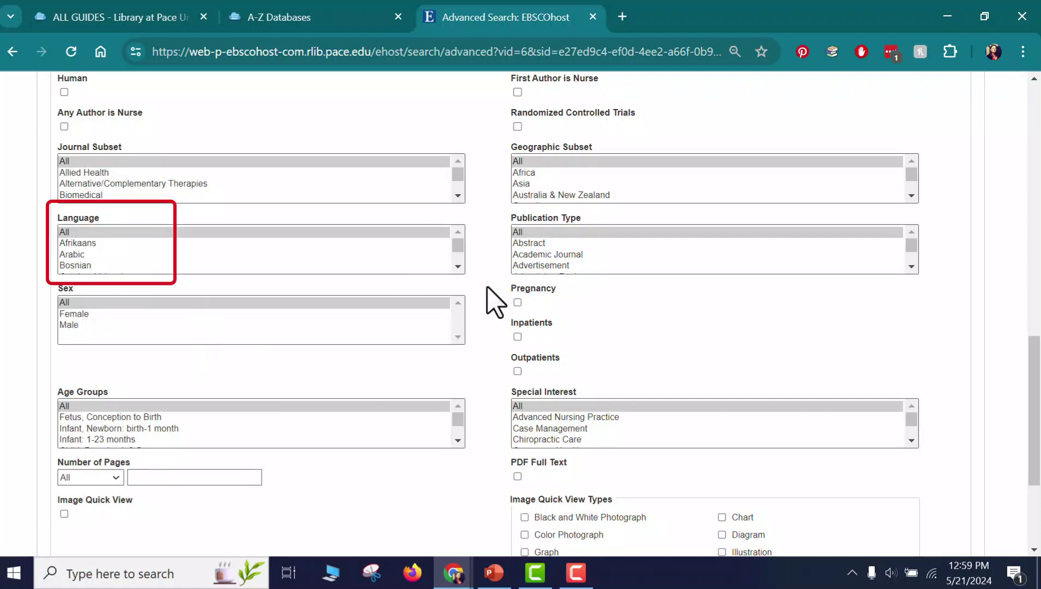
{"action": "scroll", "coordinate": [495, 302], "scroll_direction": "up", "scroll_amount": 4}
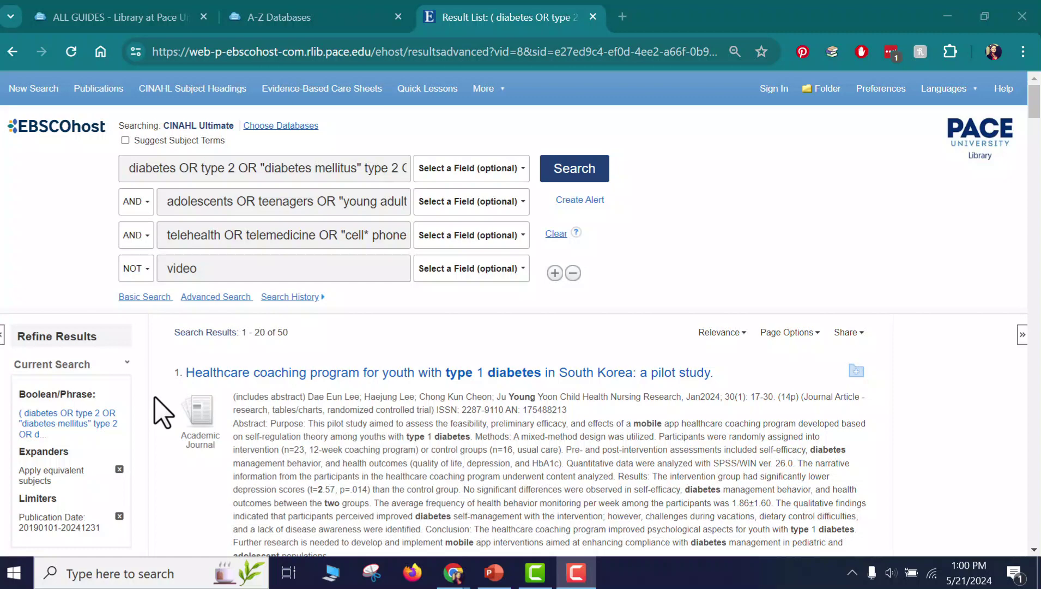
{"action": "scroll", "coordinate": [163, 412], "scroll_direction": "down", "scroll_amount": 3}
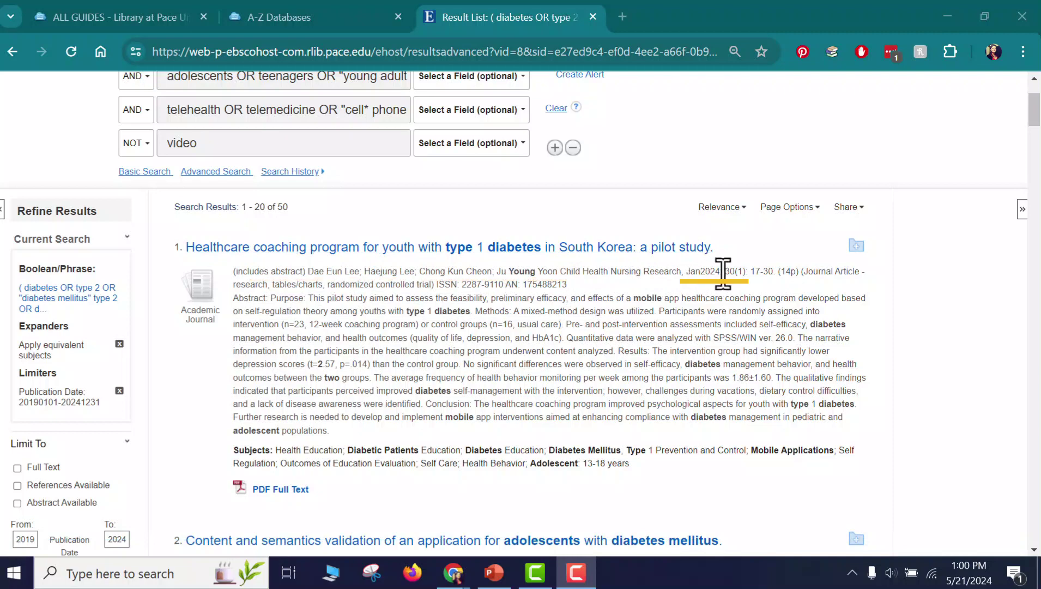
{"action": "left_click", "coordinate": [565, 271]}
{"action": "mouse_move", "coordinate": [565, 271]}
{"action": "left_mouse_down"}
{"action": "mouse_move", "coordinate": [622, 257]}
{"action": "mouse_move", "coordinate": [681, 271]}
{"action": "left_mouse_up"}
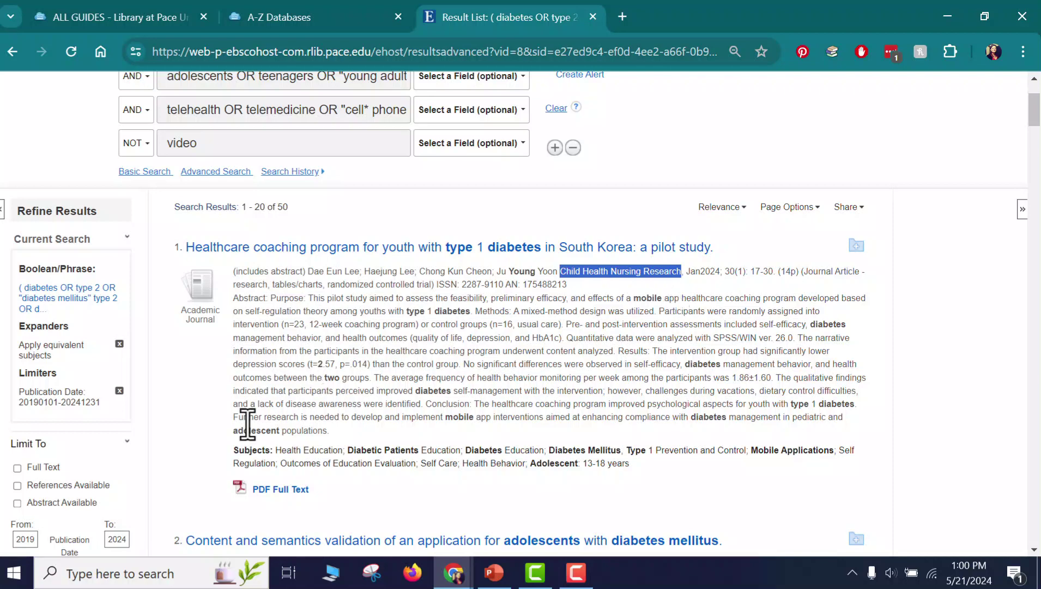
{"action": "left_click", "coordinate": [289, 458]}
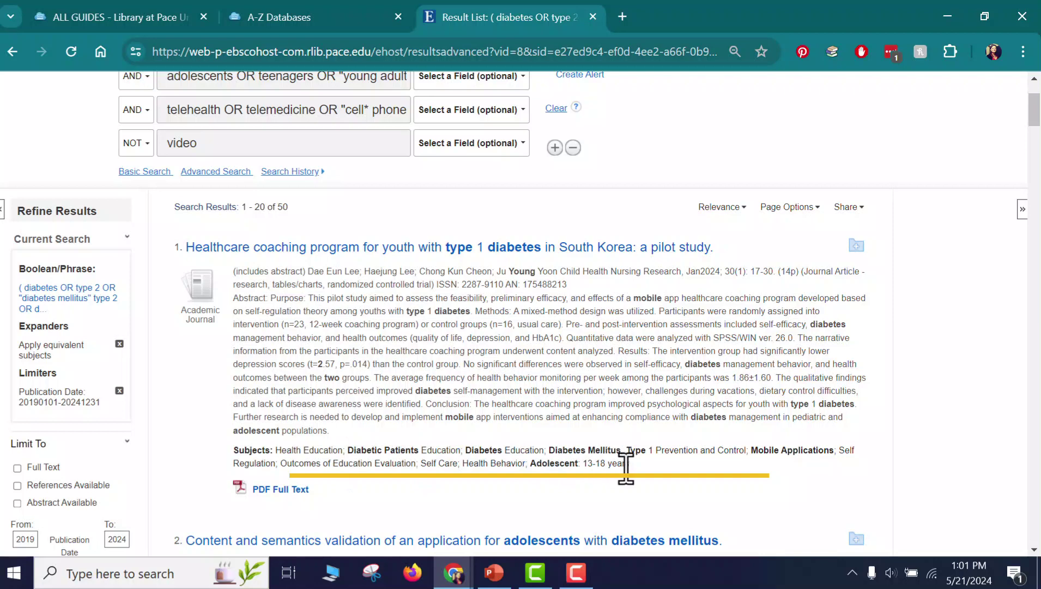
{"action": "left_click_drag", "start_coordinate": [238, 299], "coordinate": [831, 428]}
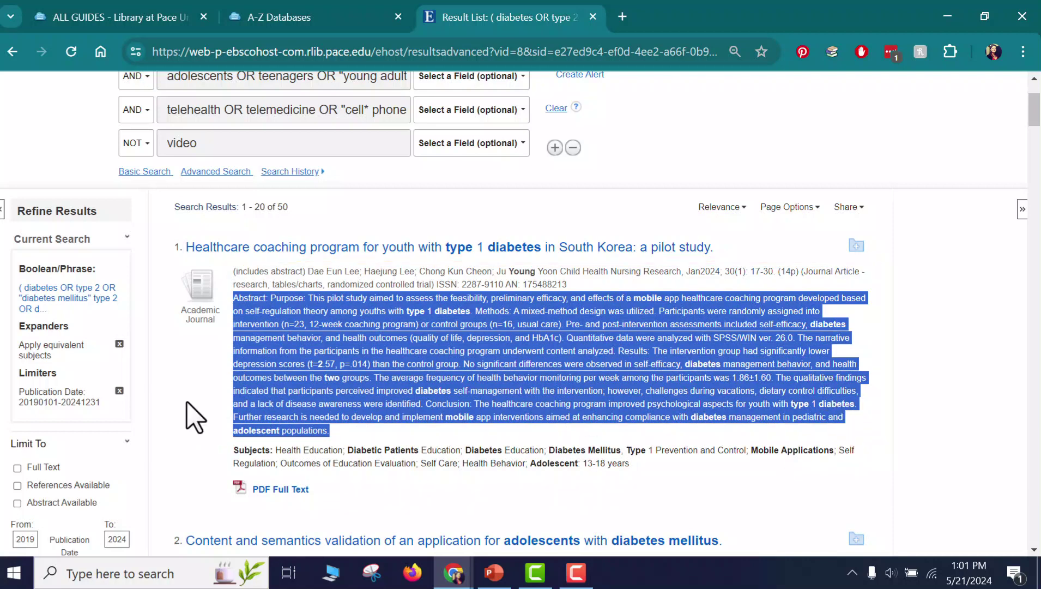
{"action": "left_click", "coordinate": [193, 417]}
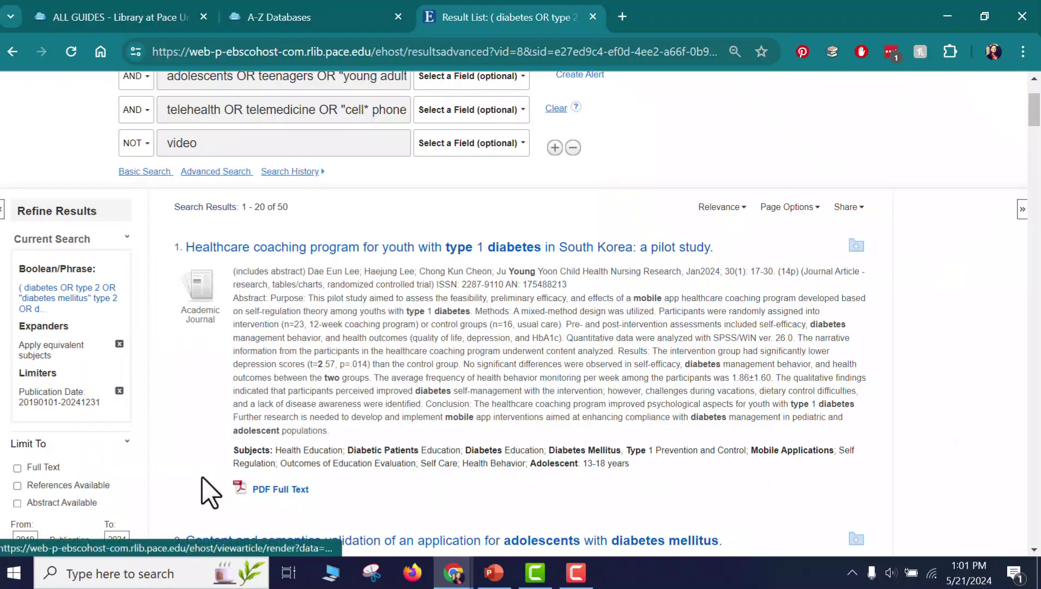
{"action": "scroll", "coordinate": [182, 486], "scroll_direction": "down", "scroll_amount": 1}
{"action": "scroll", "coordinate": [188, 491], "scroll_direction": "down", "scroll_amount": 10}
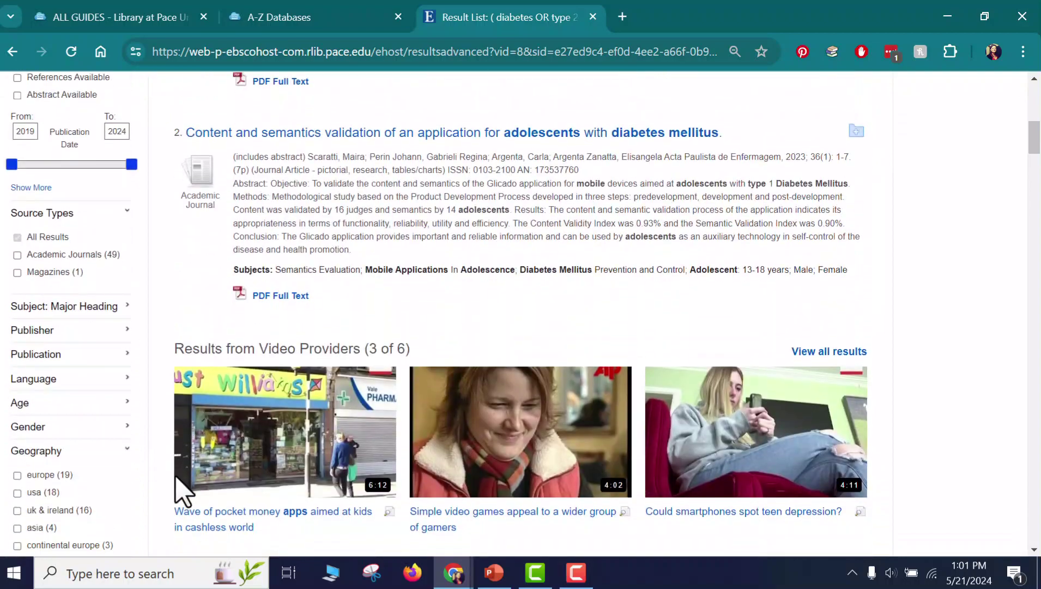
{"action": "scroll", "coordinate": [180, 490], "scroll_direction": "down", "scroll_amount": 2}
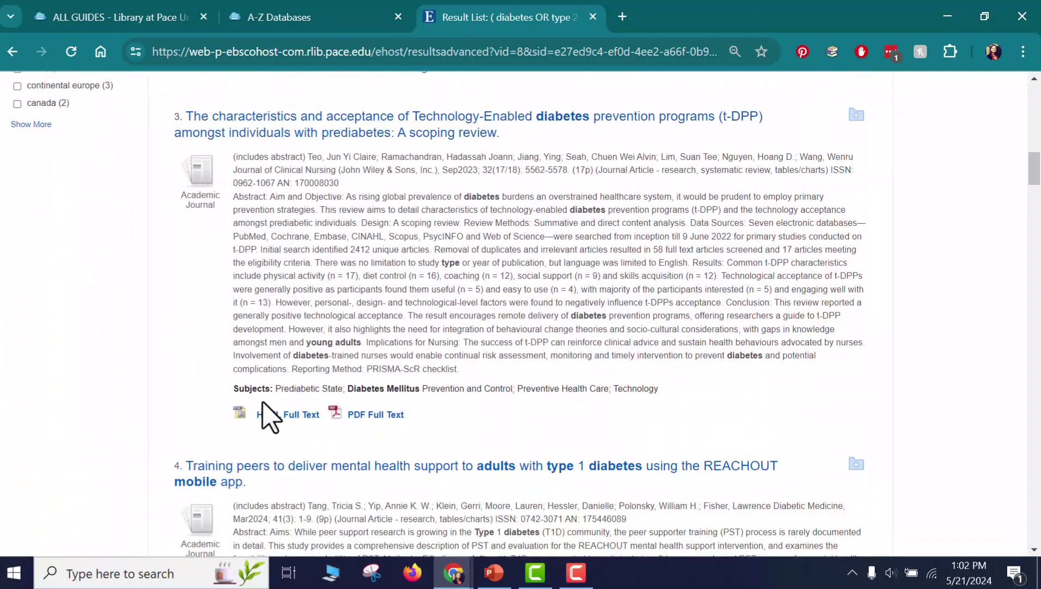
{"action": "scroll", "coordinate": [197, 414], "scroll_direction": "down", "scroll_amount": 3}
{"action": "scroll", "coordinate": [154, 438], "scroll_direction": "down", "scroll_amount": 3}
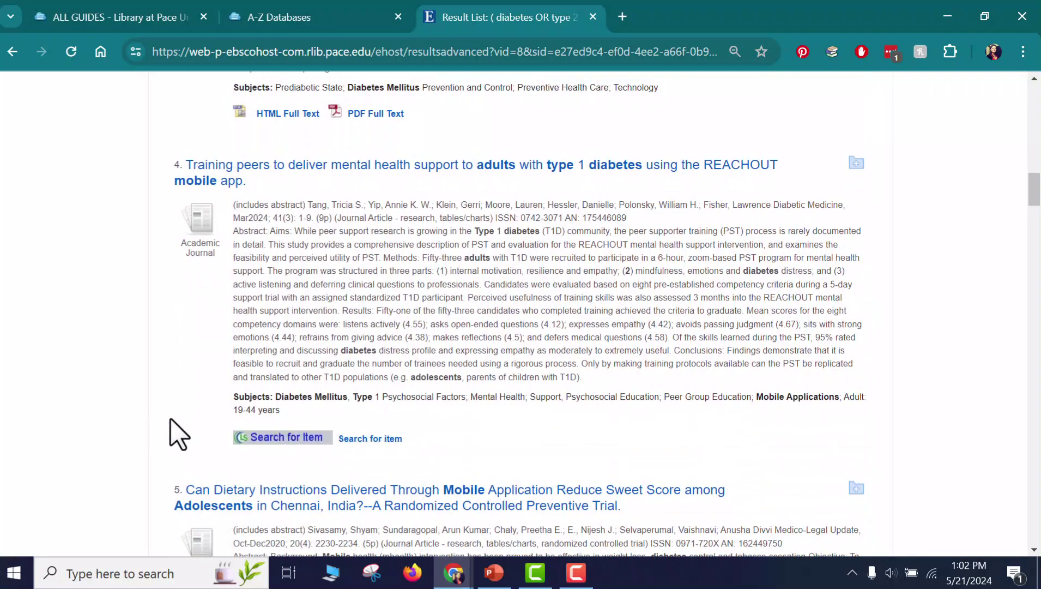
{"action": "scroll", "coordinate": [178, 434], "scroll_direction": "up", "scroll_amount": 13}
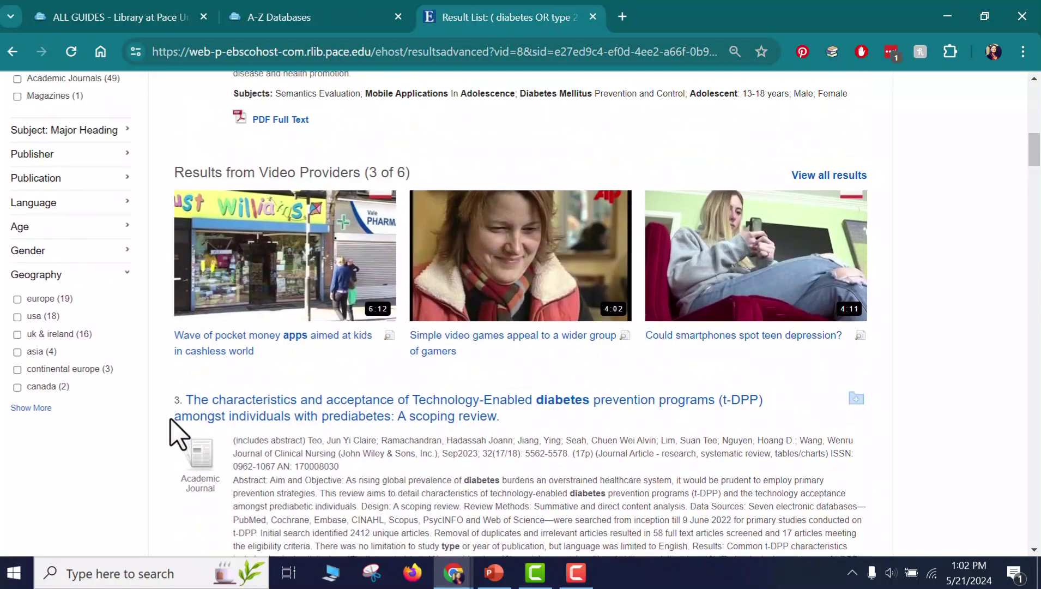
{"action": "scroll", "coordinate": [178, 435], "scroll_direction": "up", "scroll_amount": 8}
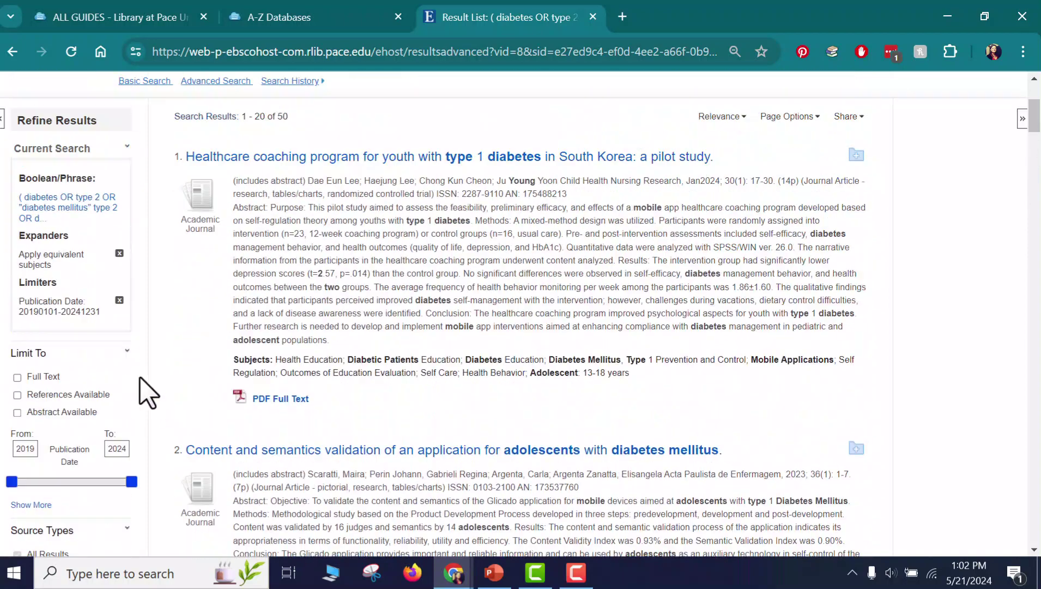
Open the 2024 type 1 diabetes coaching pilot study's PDF full text and scroll through it.
{"action": "left_click", "coordinate": [261, 473]}
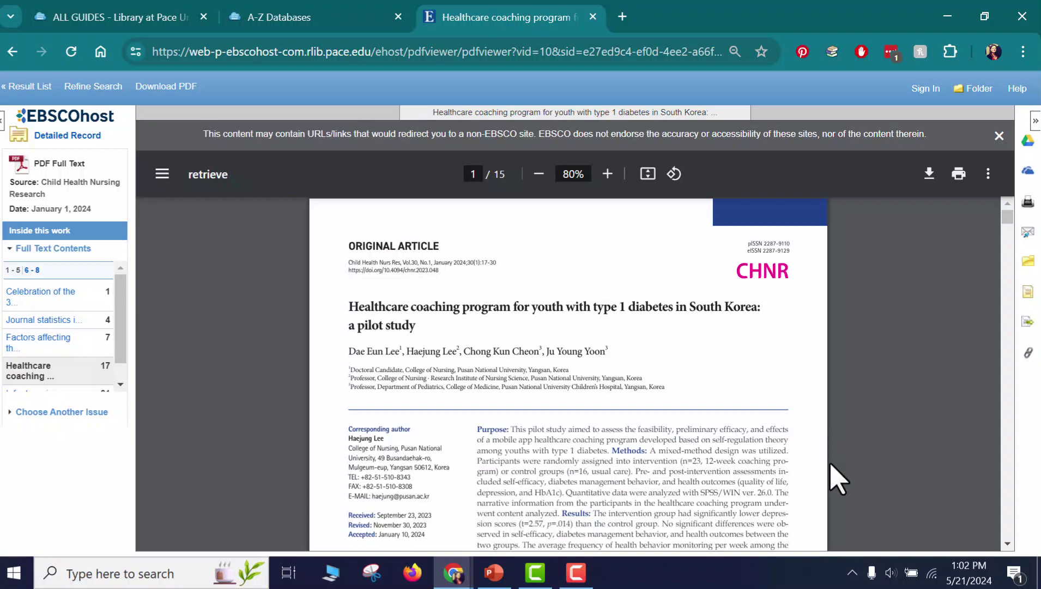
{"action": "scroll", "coordinate": [837, 479], "scroll_direction": "down", "scroll_amount": 2}
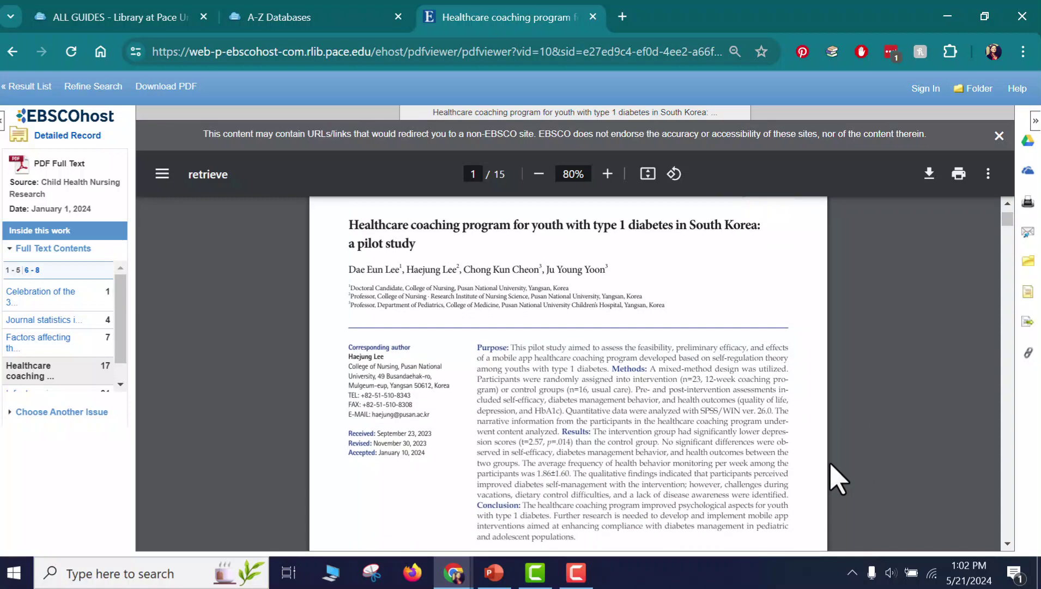
{"action": "scroll", "coordinate": [837, 479], "scroll_direction": "down", "scroll_amount": 5}
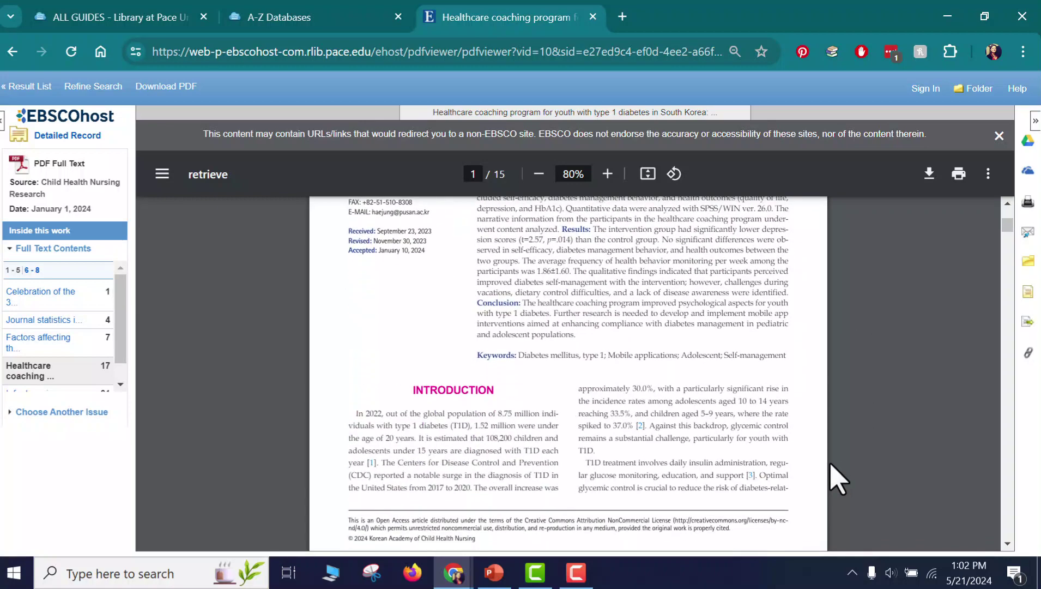
{"action": "scroll", "coordinate": [837, 479], "scroll_direction": "down", "scroll_amount": 1}
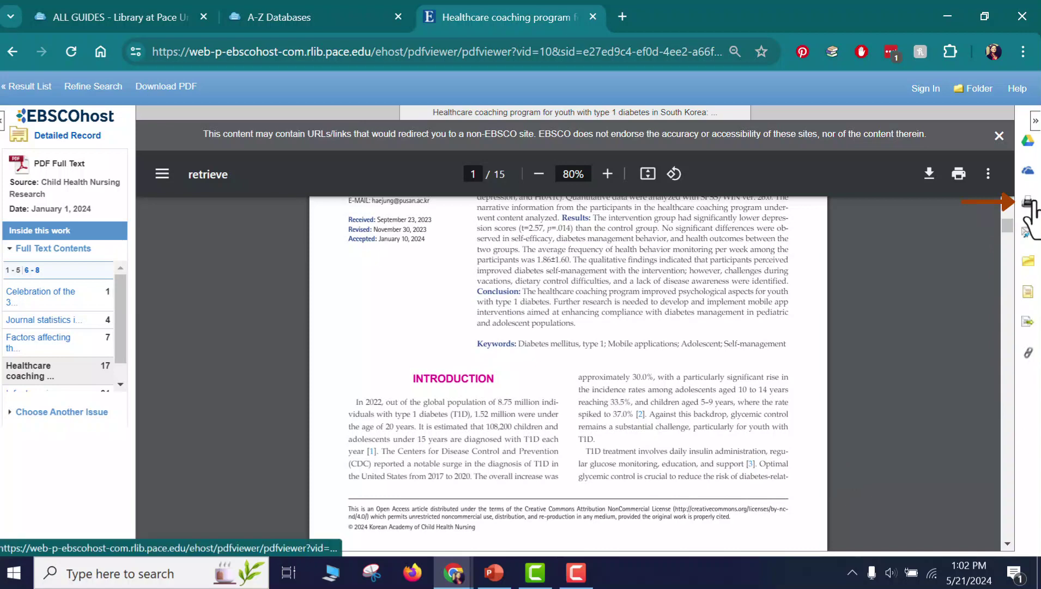
Review the pilot study's citation styles, then open Export Manager set to RIS for one citation.
{"action": "left_click", "coordinate": [1028, 293]}
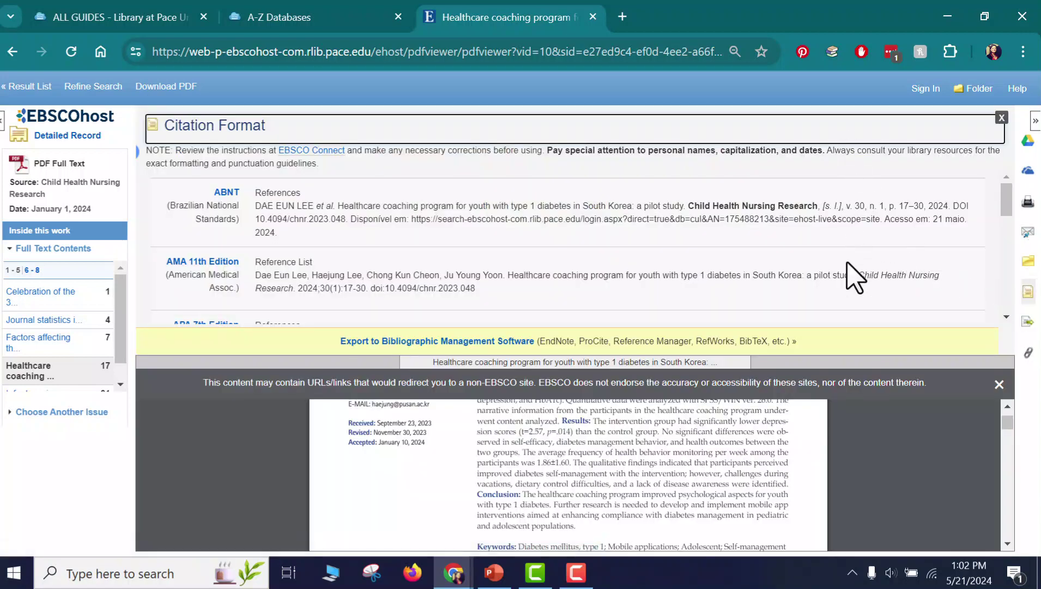
{"action": "scroll", "coordinate": [855, 275], "scroll_direction": "down", "scroll_amount": 1}
{"action": "scroll", "coordinate": [855, 275], "scroll_direction": "down", "scroll_amount": 2}
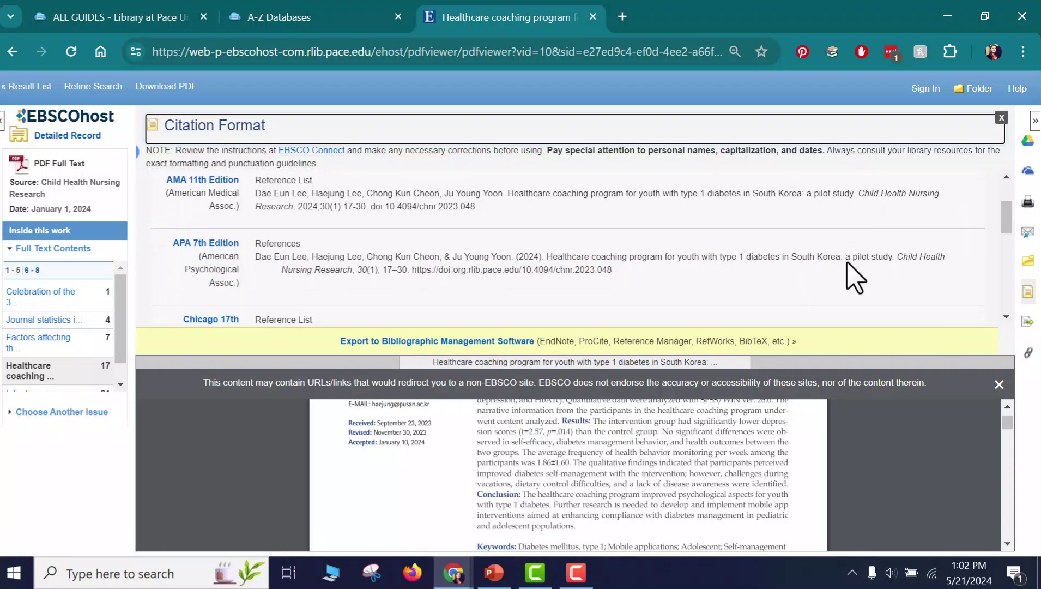
{"action": "left_click", "coordinate": [1027, 323]}
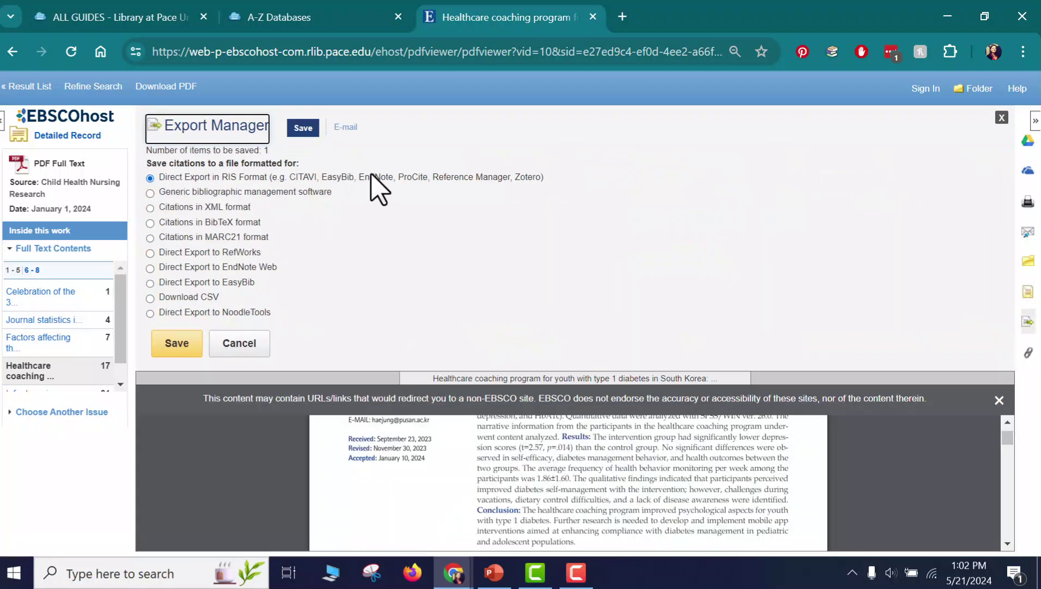
Display the coaching study's permalink and select its full URL.
{"action": "left_click", "coordinate": [1029, 352]}
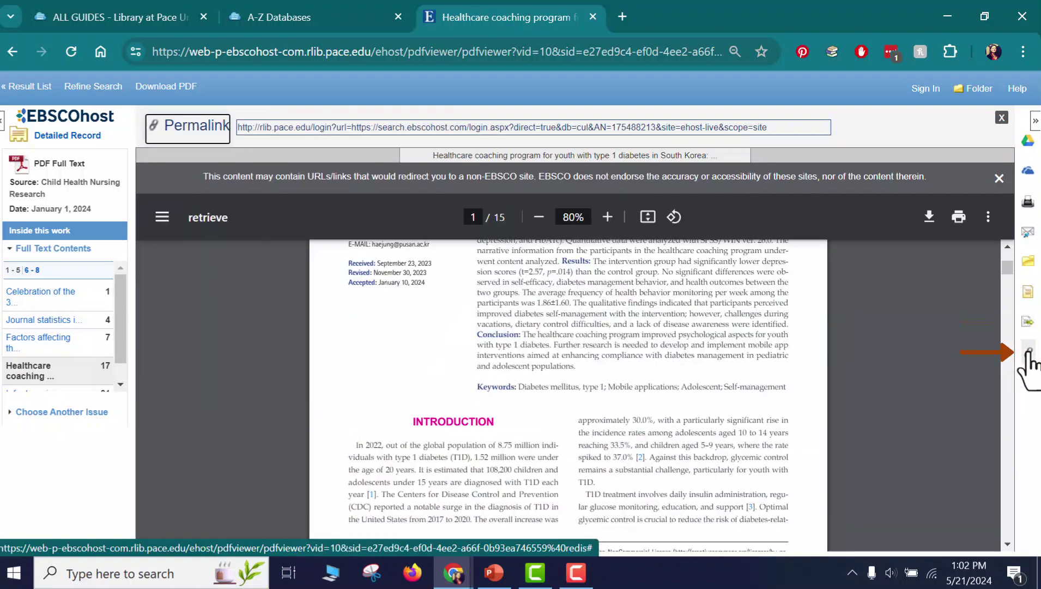
{"action": "left_click", "coordinate": [766, 127]}
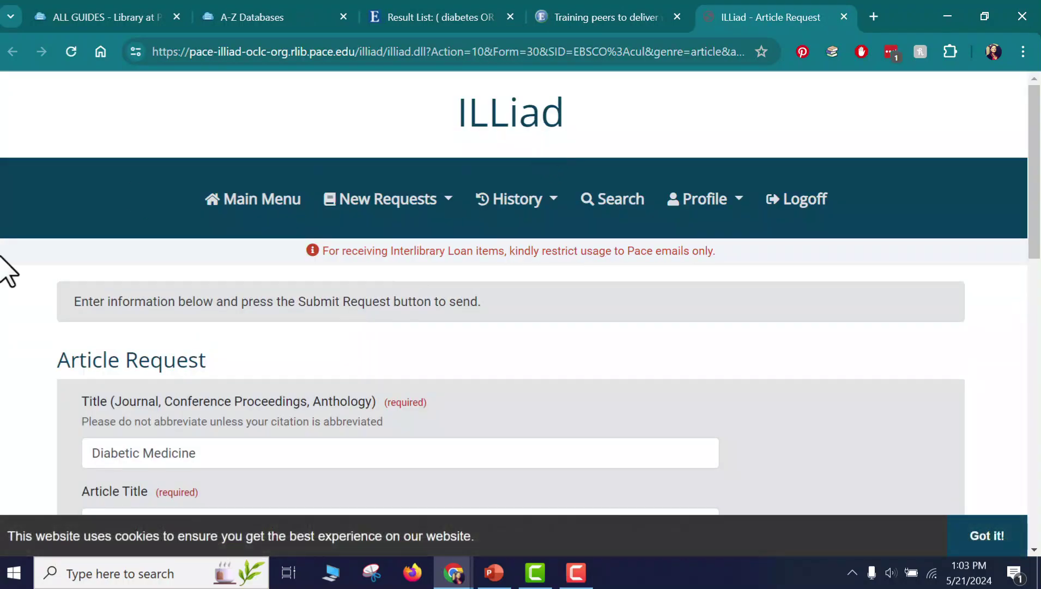
Review the prefilled ILLiad request for the Diabetic Medicine article, then return to the EBSCO results tab.
{"action": "scroll", "coordinate": [18, 384], "scroll_direction": "down", "scroll_amount": 3}
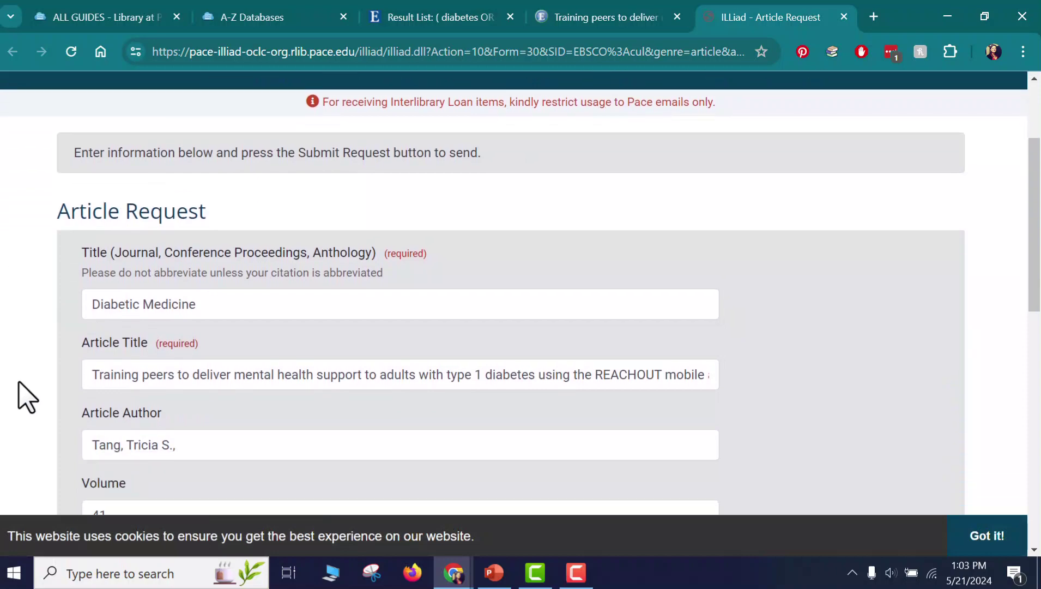
{"action": "scroll", "coordinate": [25, 397], "scroll_direction": "down", "scroll_amount": 10}
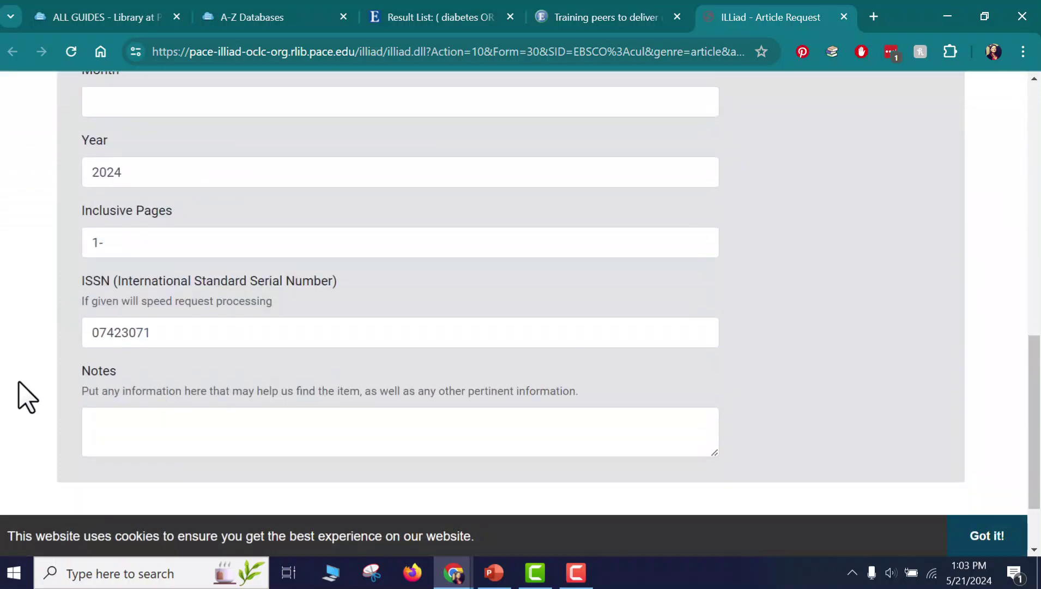
{"action": "scroll", "coordinate": [26, 397], "scroll_direction": "down", "scroll_amount": 1}
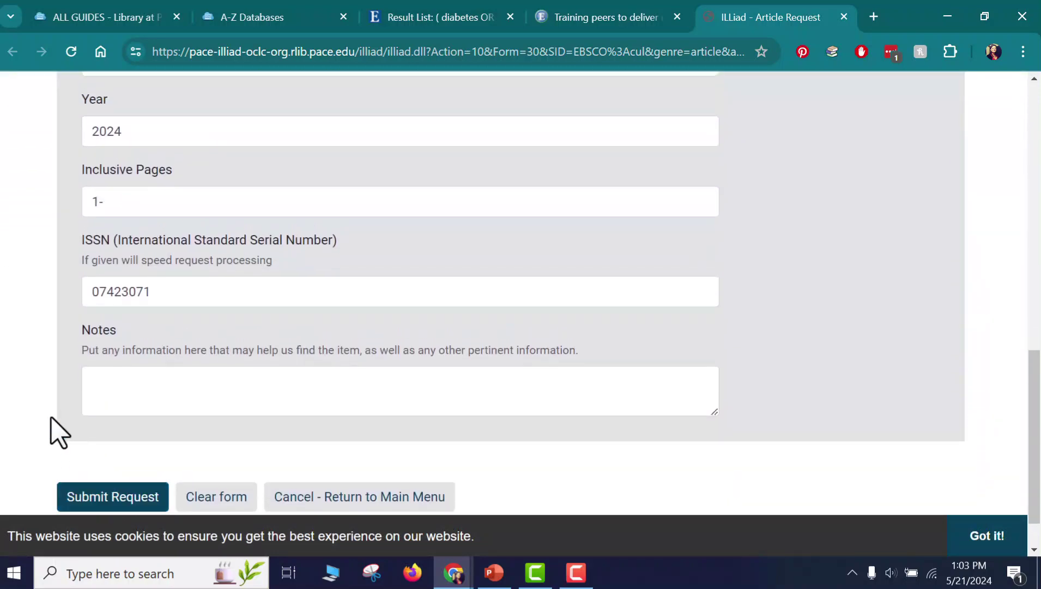
{"action": "scroll", "coordinate": [50, 418], "scroll_direction": "up", "scroll_amount": 15}
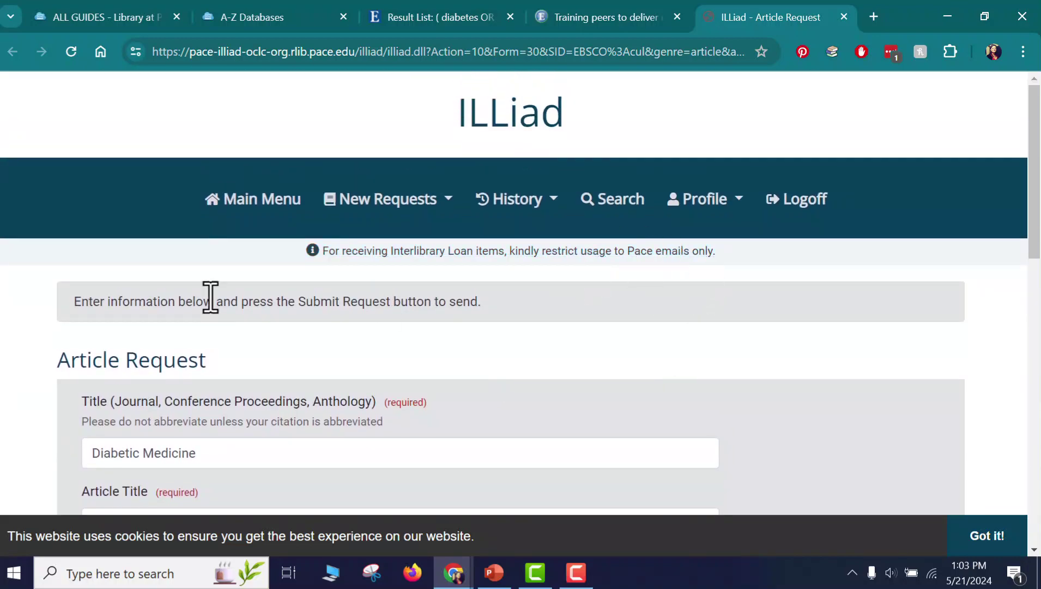
{"action": "key", "text": "ctrl+shift+Tab"}
{"action": "key", "text": "ctrl+shift+Tab"}
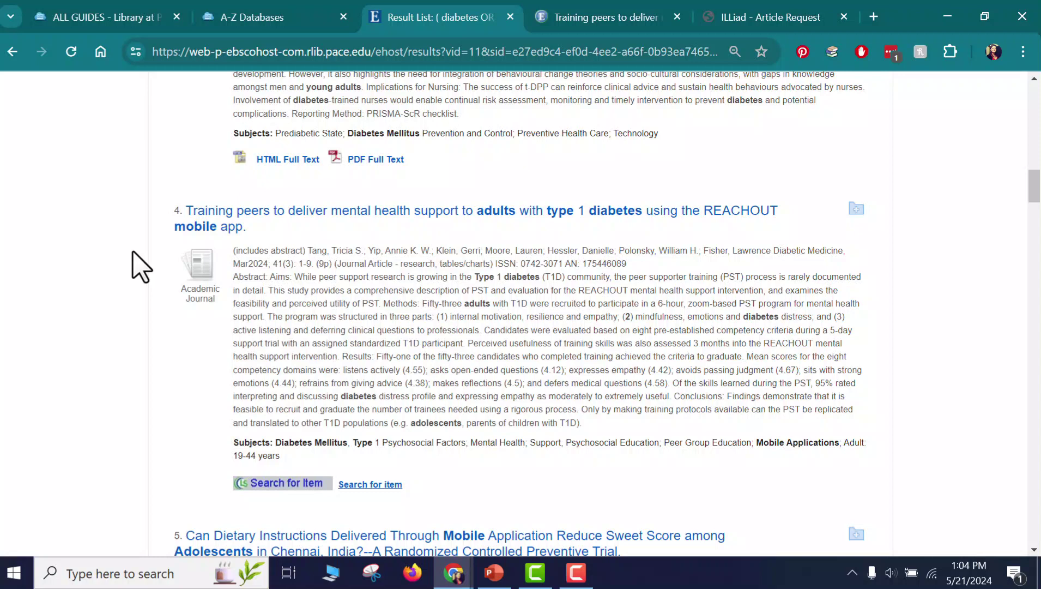
Switch to the screen recording application with F10.
{"action": "key", "text": "F10"}
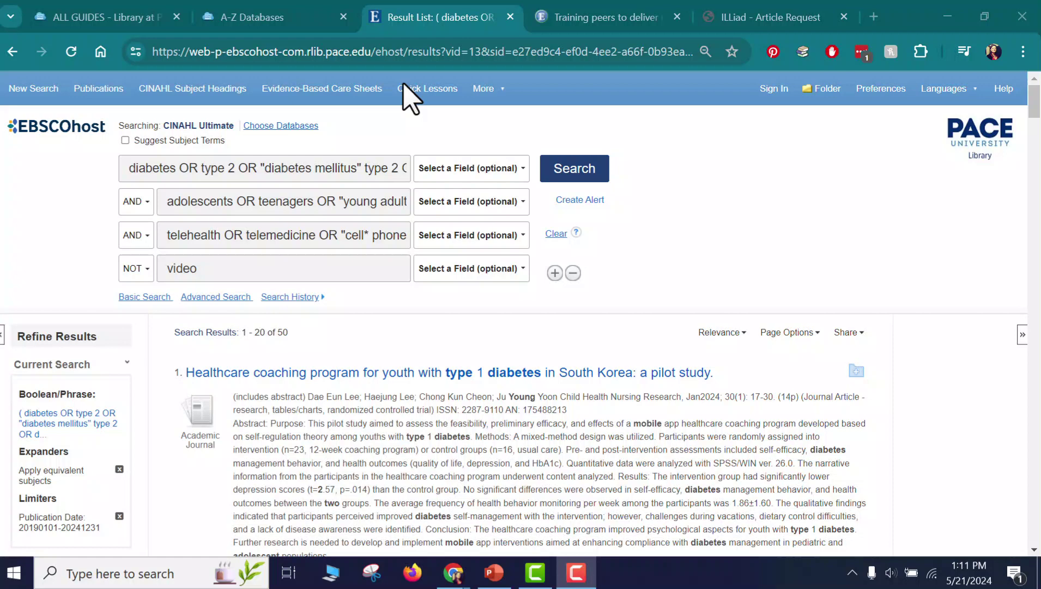
{"action": "key", "text": "alt+Tab"}
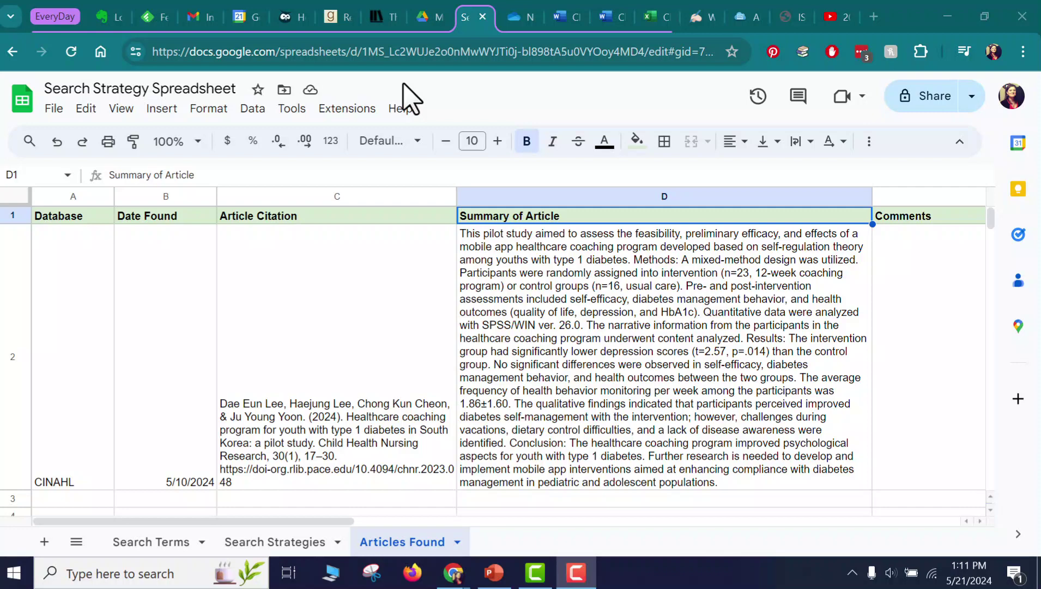
{"action": "key", "text": "alt+Tab"}
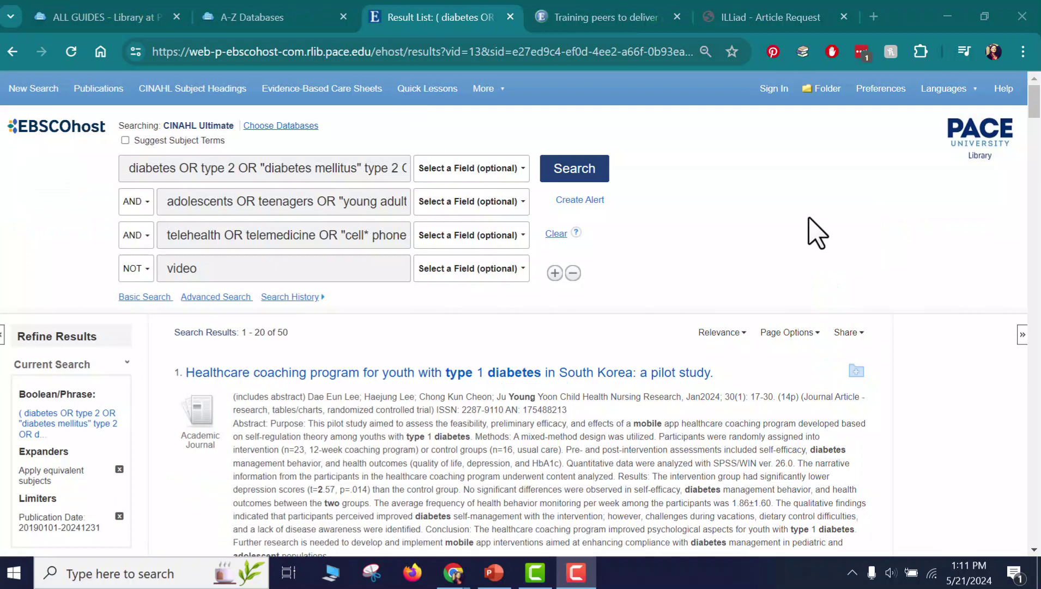
Sign in to the personal EBSCO account.
{"action": "left_click", "coordinate": [770, 93]}
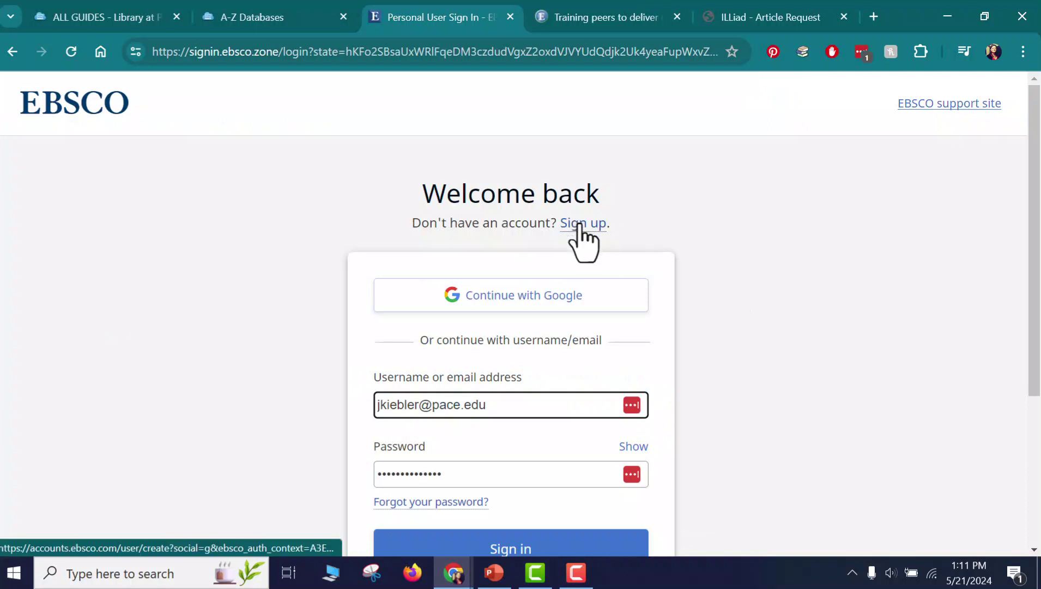
{"action": "left_click", "coordinate": [579, 226]}
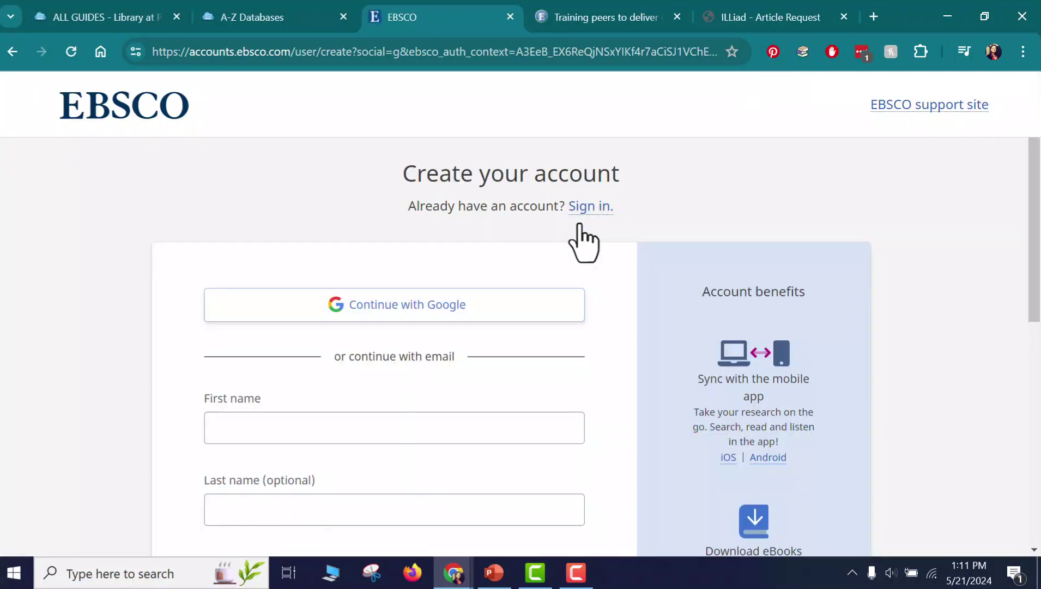
{"action": "scroll", "coordinate": [143, 412], "scroll_direction": "down", "scroll_amount": 1}
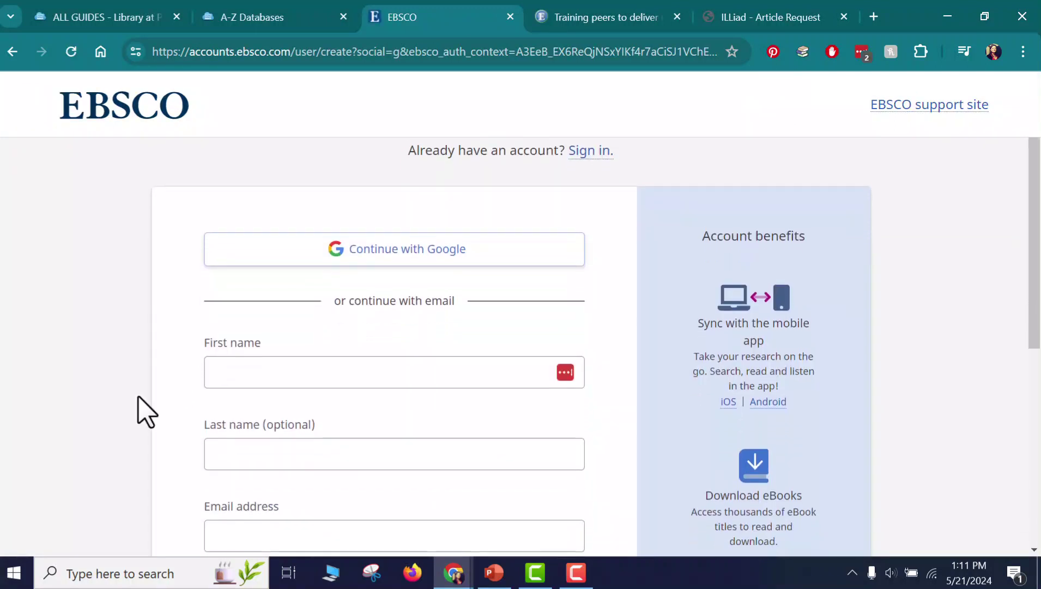
{"action": "scroll", "coordinate": [143, 412], "scroll_direction": "down", "scroll_amount": 2}
{"action": "scroll", "coordinate": [139, 409], "scroll_direction": "up", "scroll_amount": 3}
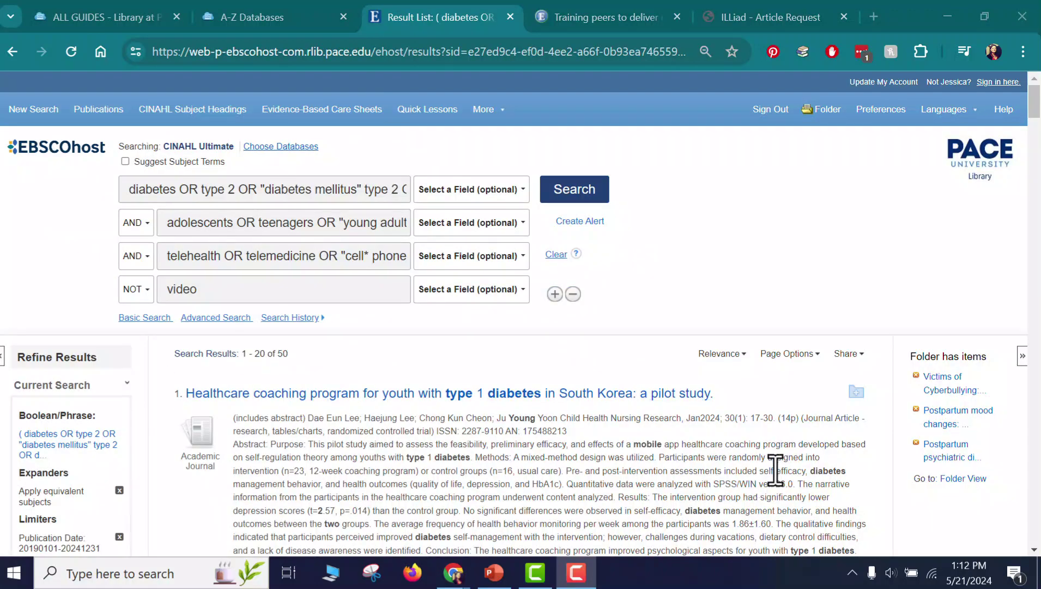
Add the healthcare coaching pilot study to the folder, check the folder, and go back to the results.
{"action": "left_click", "coordinate": [856, 392]}
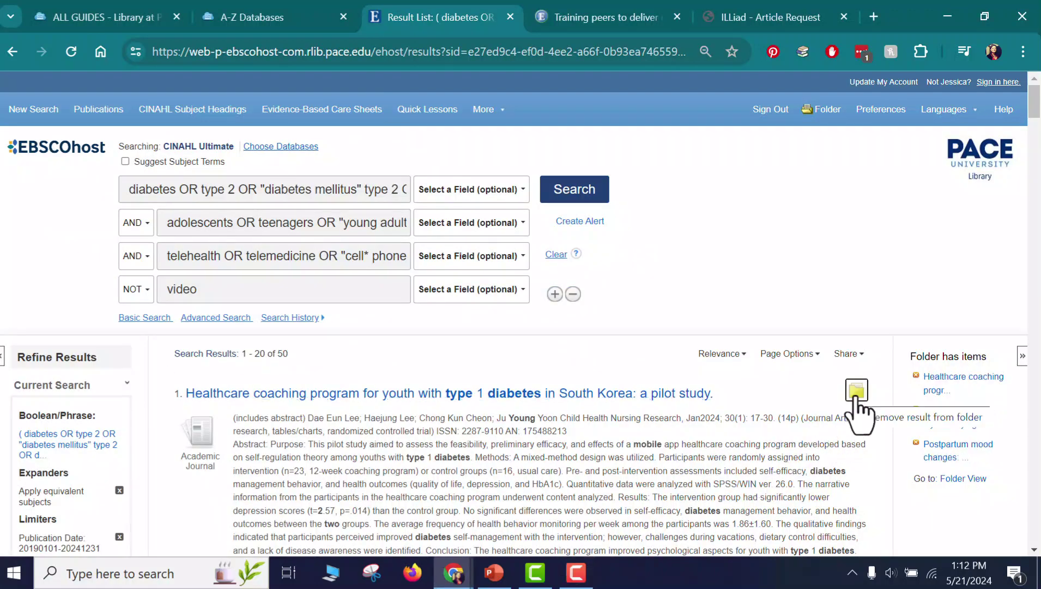
{"action": "left_click", "coordinate": [830, 110]}
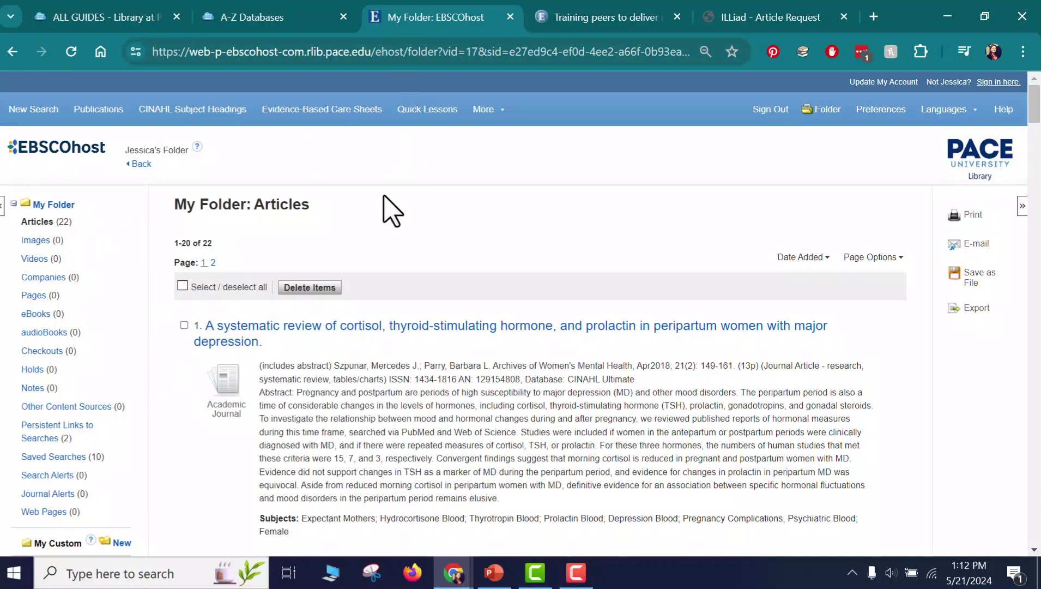
{"action": "key", "text": "alt+Left"}
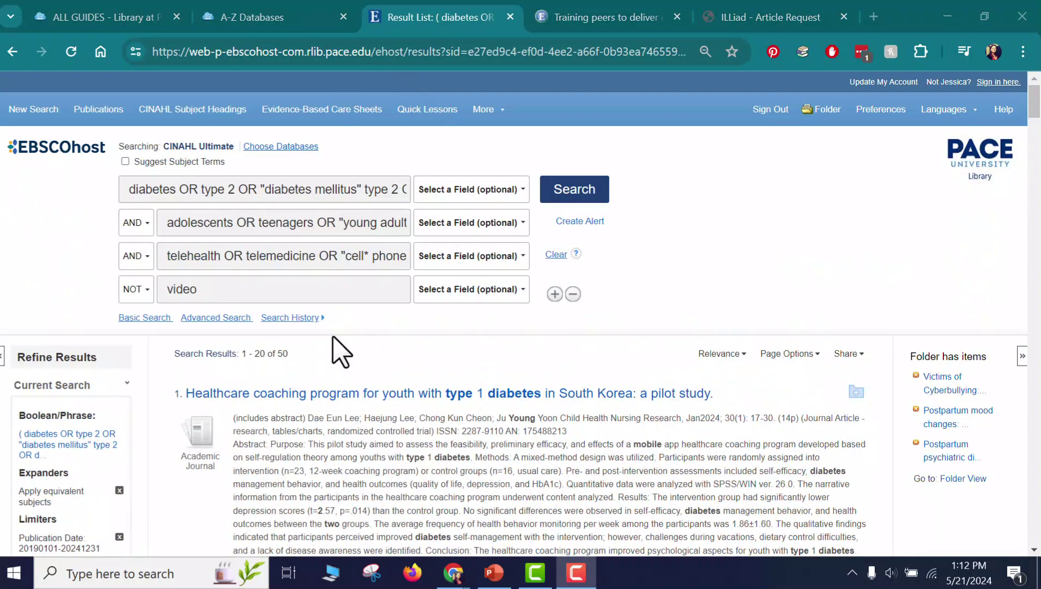
Select search S6 in Search History and save it permanently as 'Telehealth Teens'.
{"action": "left_click", "coordinate": [308, 321]}
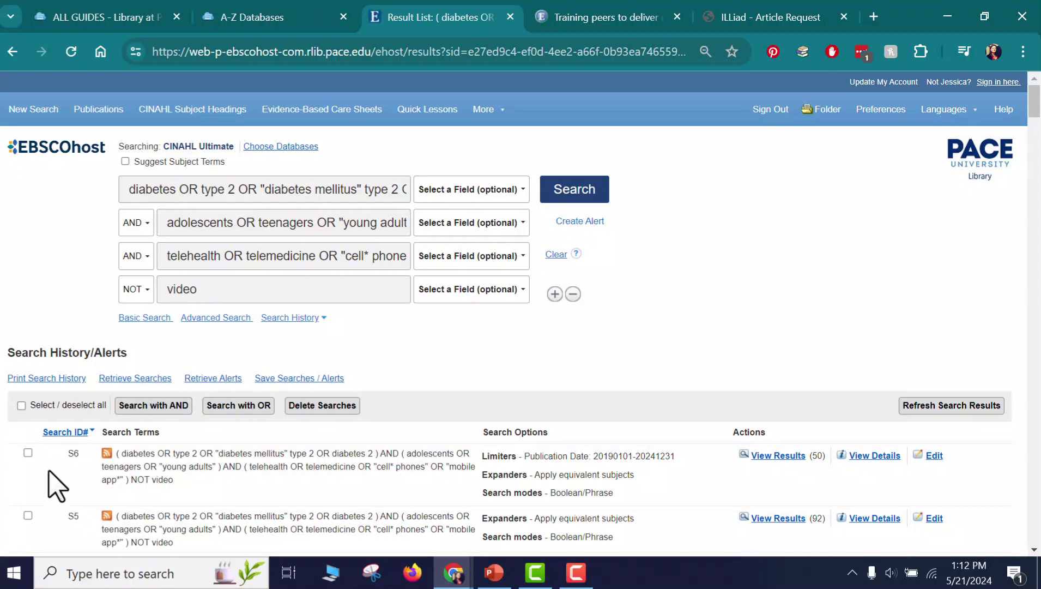
{"action": "scroll", "coordinate": [55, 486], "scroll_direction": "down", "scroll_amount": 3}
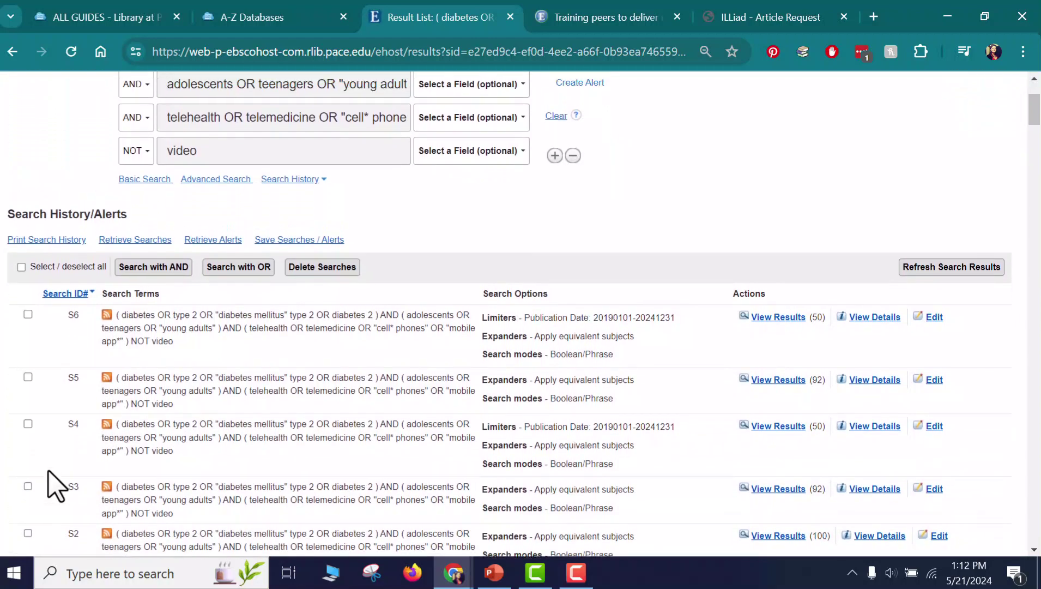
{"action": "scroll", "coordinate": [51, 483], "scroll_direction": "up", "scroll_amount": 1}
{"action": "scroll", "coordinate": [7, 367], "scroll_direction": "down", "scroll_amount": 1}
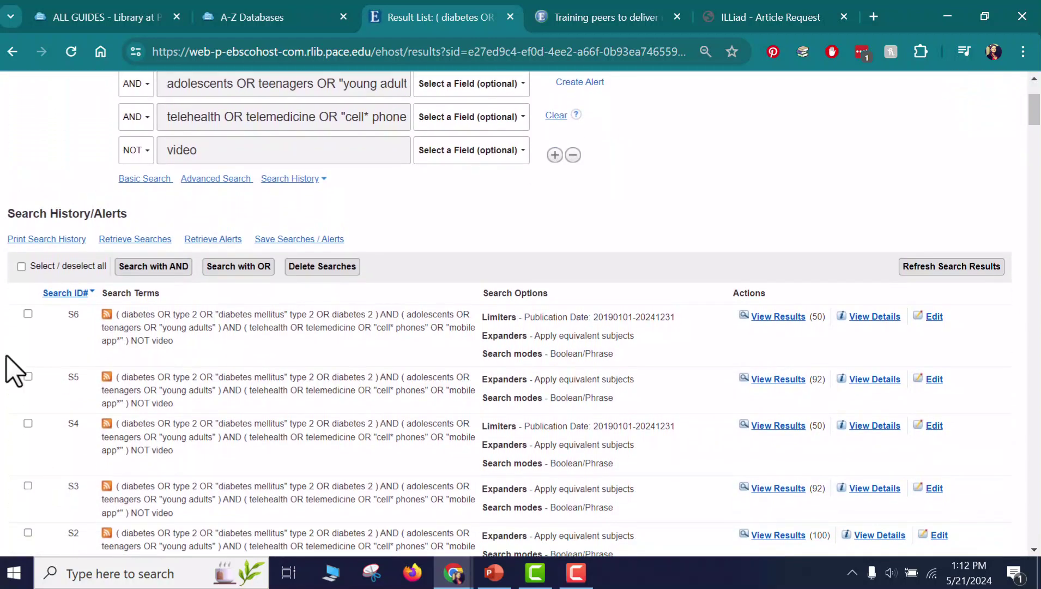
{"action": "left_click", "coordinate": [28, 314]}
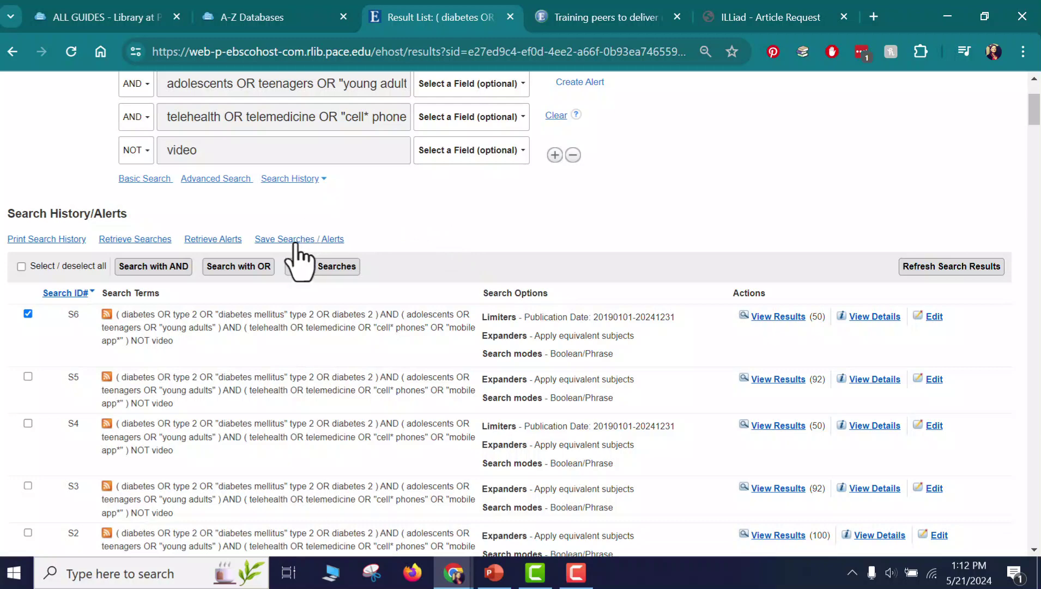
{"action": "left_click", "coordinate": [295, 242]}
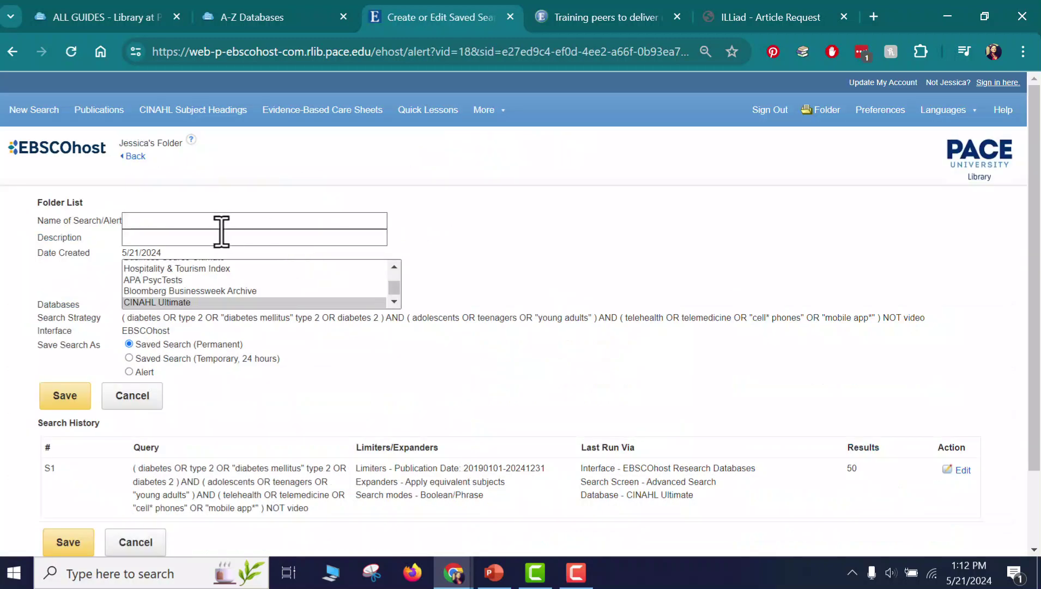
{"action": "left_click", "coordinate": [220, 228]}
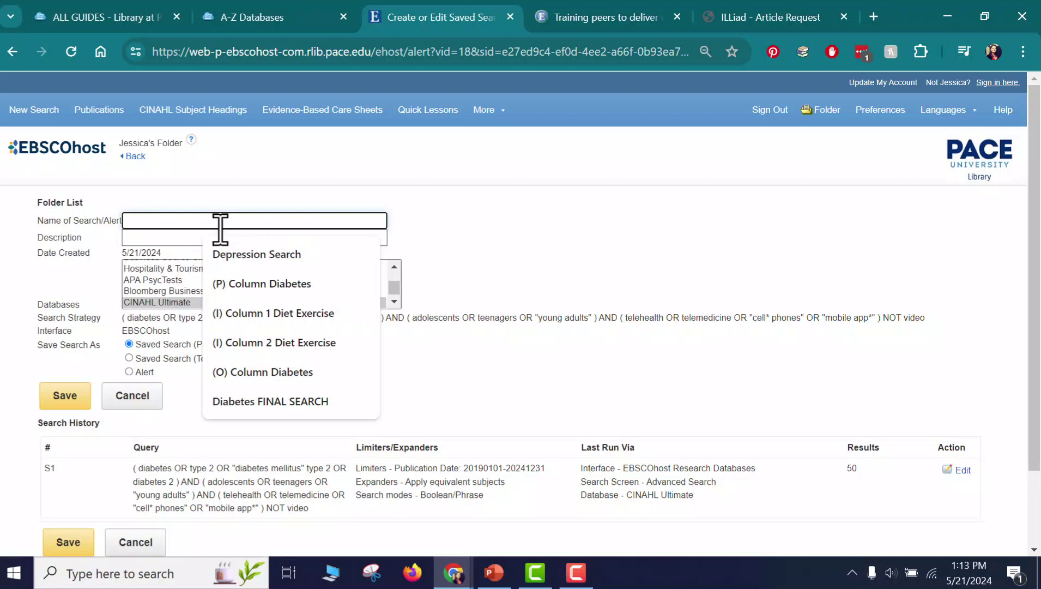
{"action": "type", "text": "Telehealth T"}
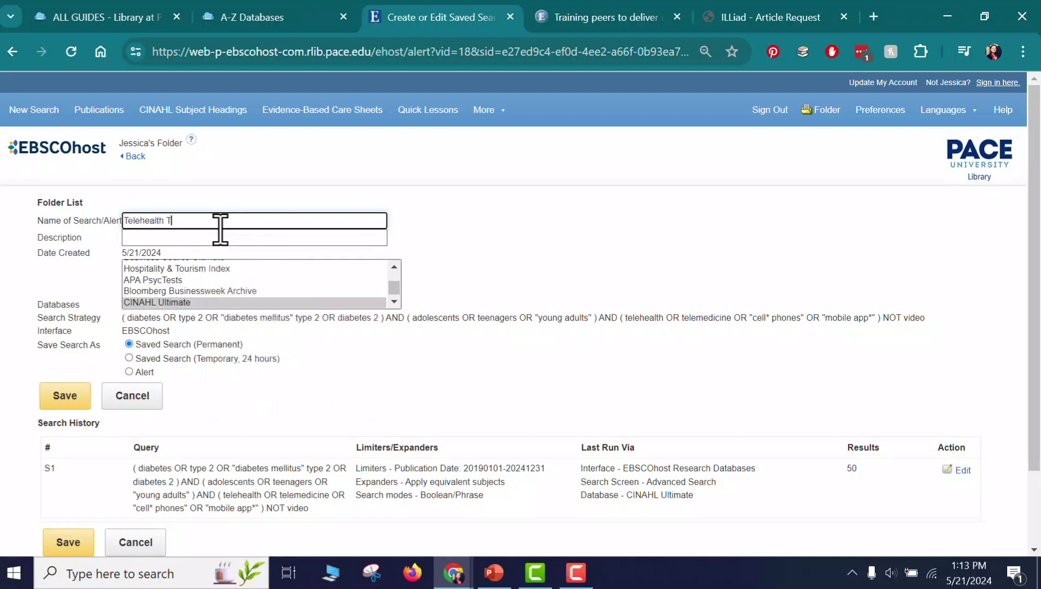
{"action": "type", "text": "eens"}
{"action": "key", "text": "Tab"}
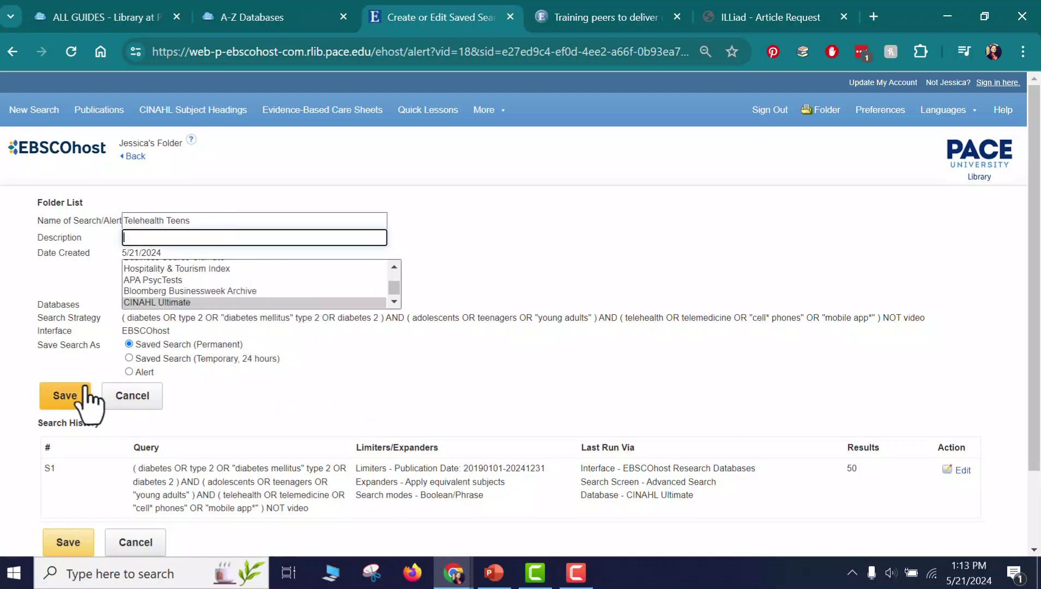
{"action": "left_click", "coordinate": [84, 395]}
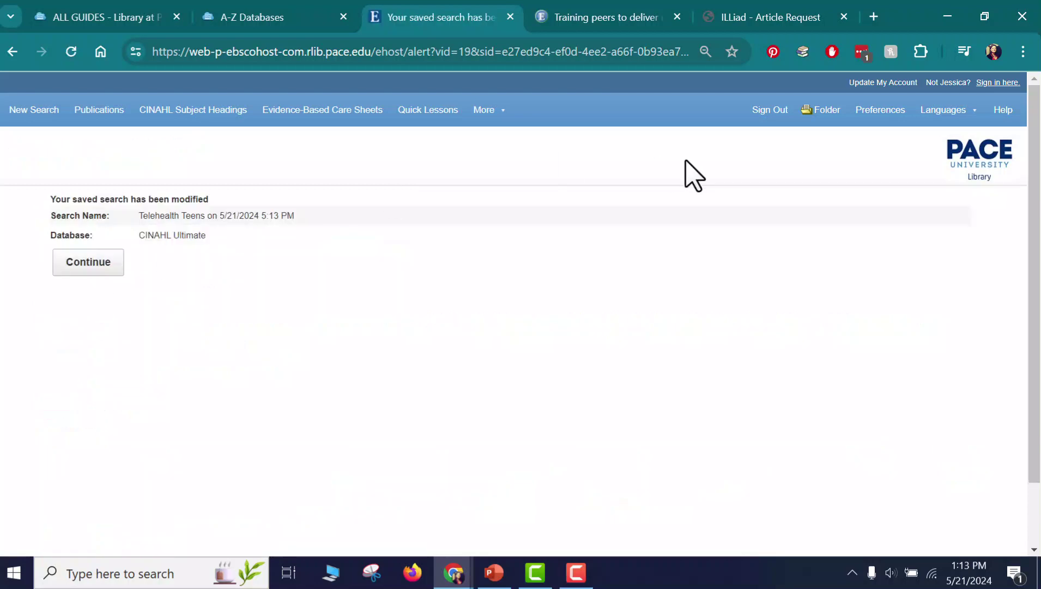
Retrieve the 'Telehealth Teens' search from the folder's Saved Searches list.
{"action": "left_click", "coordinate": [829, 112]}
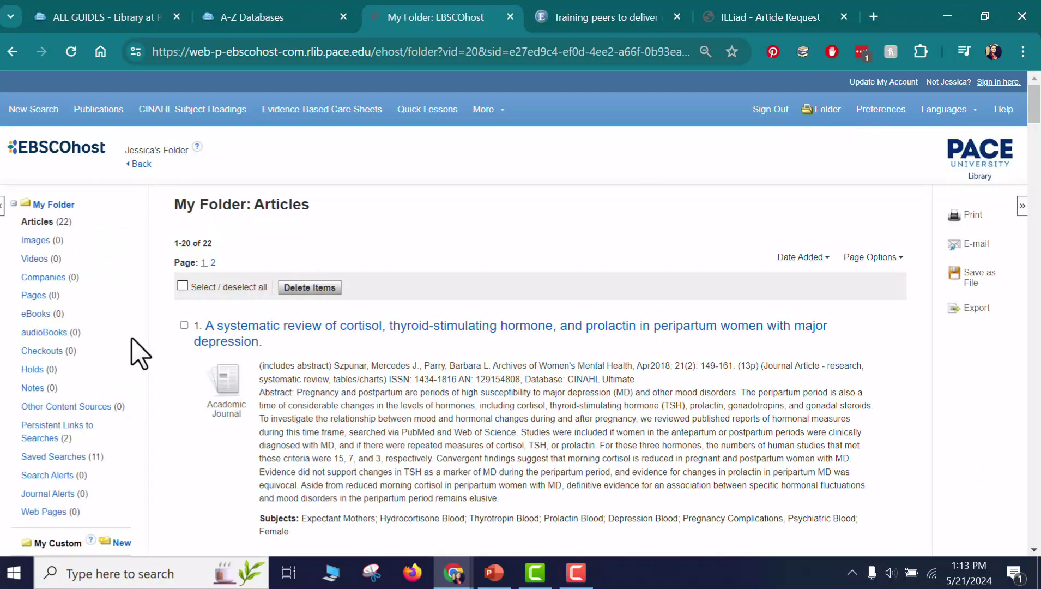
{"action": "left_click", "coordinate": [75, 458]}
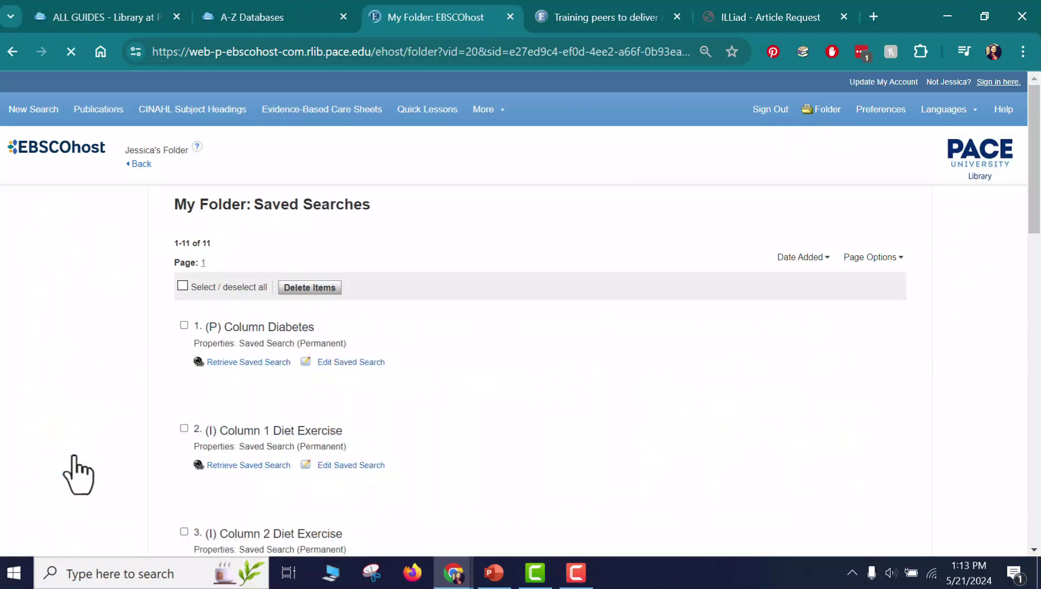
{"action": "scroll", "coordinate": [197, 441], "scroll_direction": "down", "scroll_amount": 10}
{"action": "scroll", "coordinate": [198, 448], "scroll_direction": "down", "scroll_amount": 5}
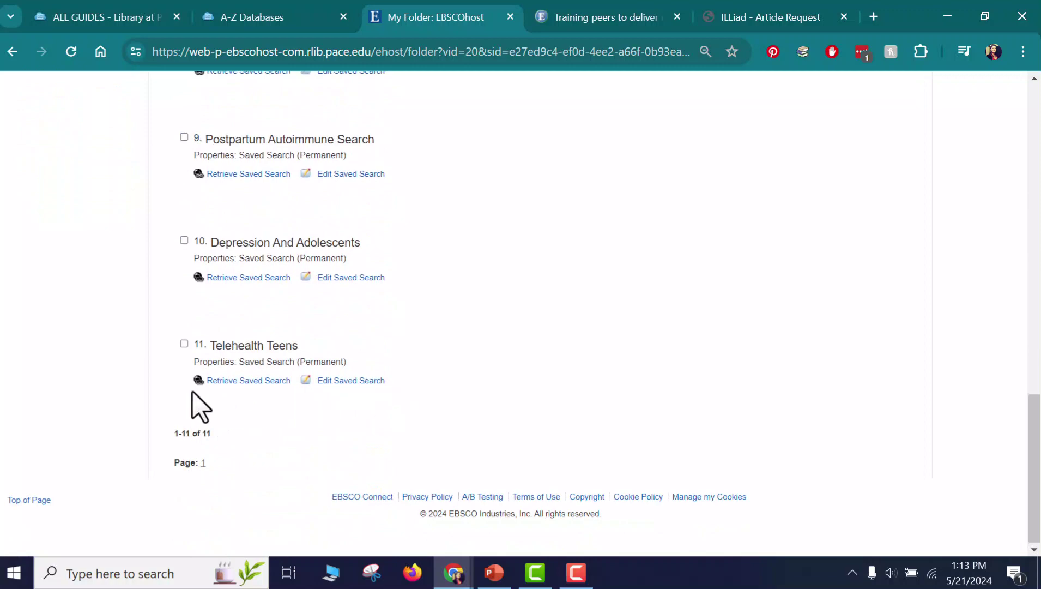
{"action": "left_click", "coordinate": [218, 380]}
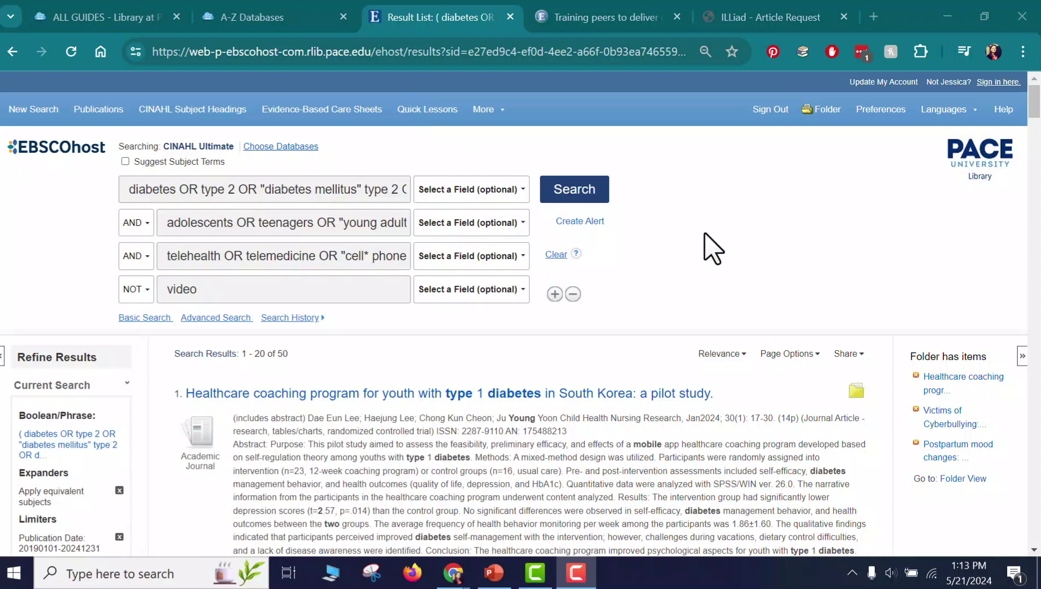
Switch to the Pace University Library home page tab with Ctrl+1.
{"action": "key", "text": "ctrl+1"}
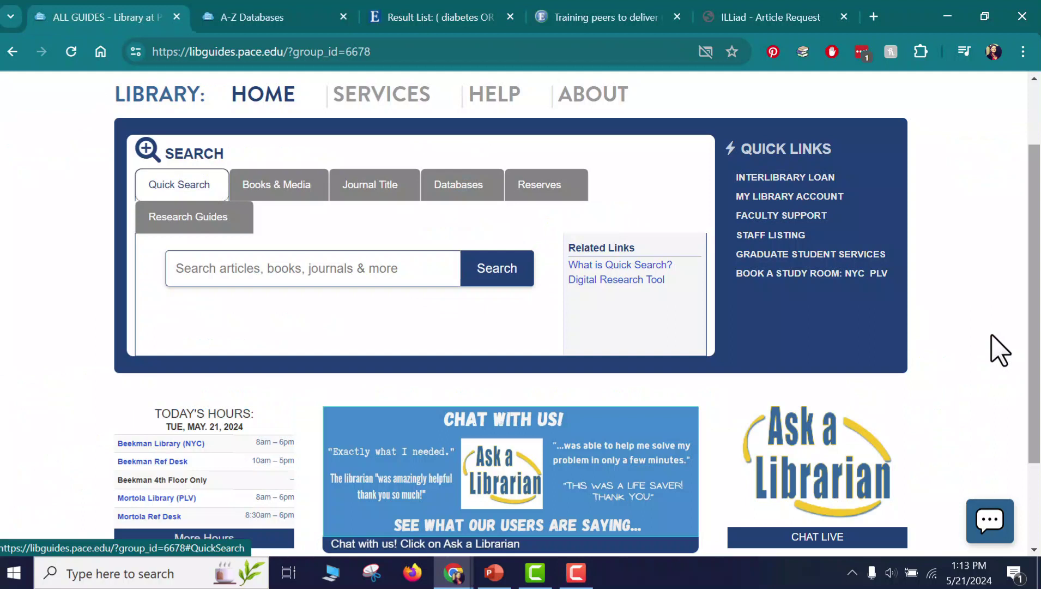